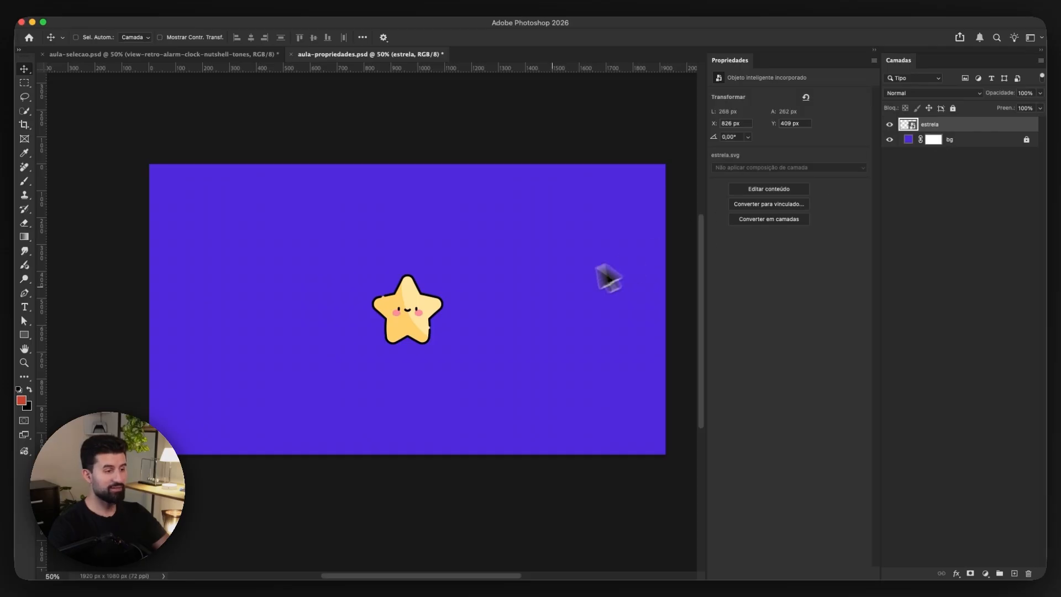
Move the star horizontally toward the left half of the canvas, to about X 571 px.
key("space")
mouse_move(482, 331)
left_mouse_down()
mouse_move(480, 313)
mouse_move(465, 322)
mouse_move(475, 317)
mouse_move(478, 327)
left_mouse_up()
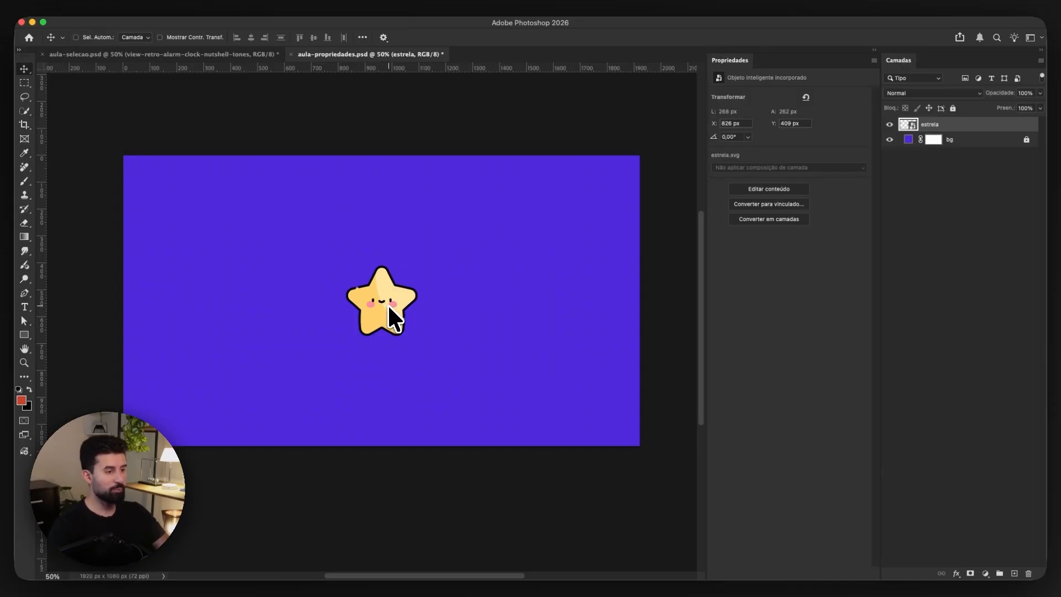
left_click_drag(393, 317, 324, 315)
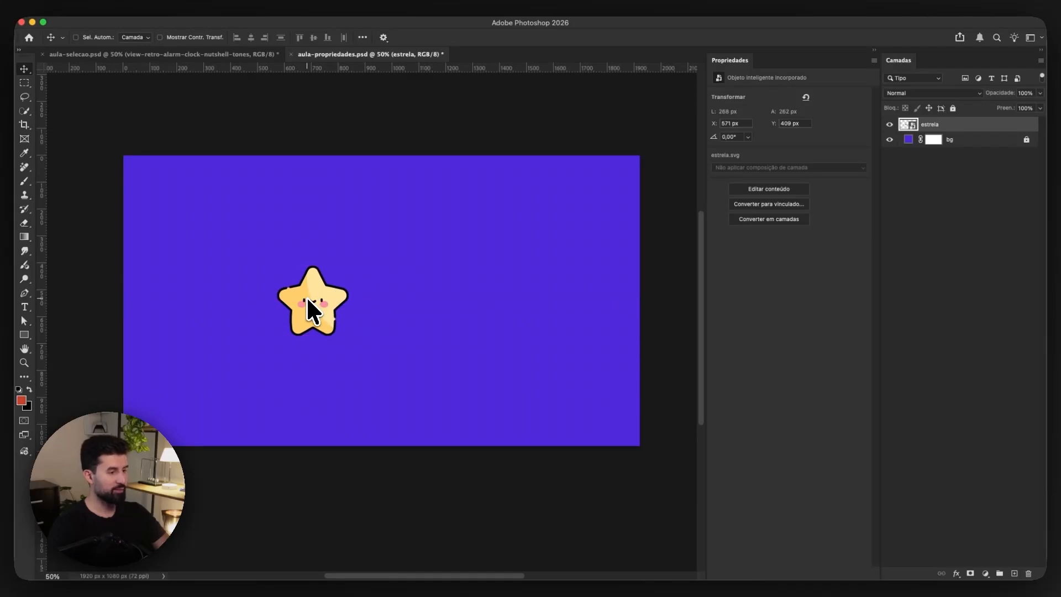
Duplicate the estrela layer as "estrela copiar" and move the copy horizontally right of the original, to about X 939 px.
right_click(956, 123)
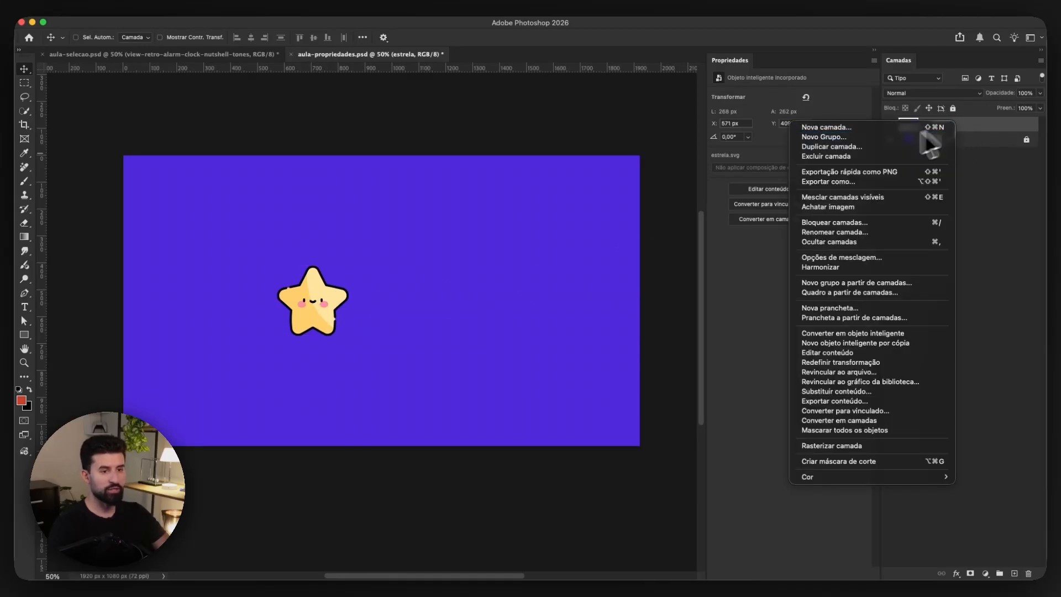
left_click(828, 147)
key("Caps_Lock")
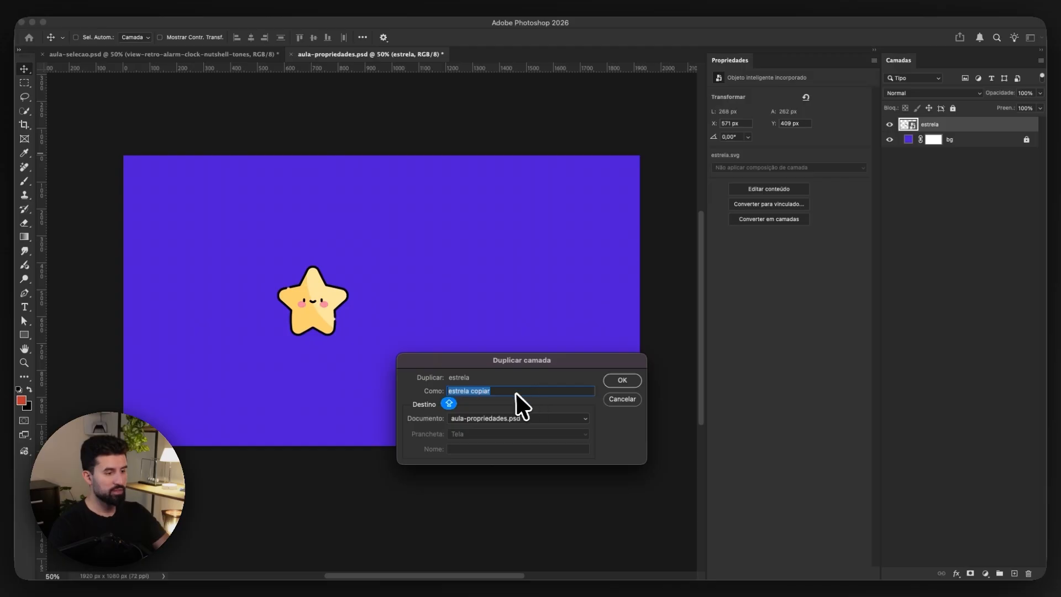
left_click(612, 384)
left_click_drag(360, 332, 406, 346)
key("space")
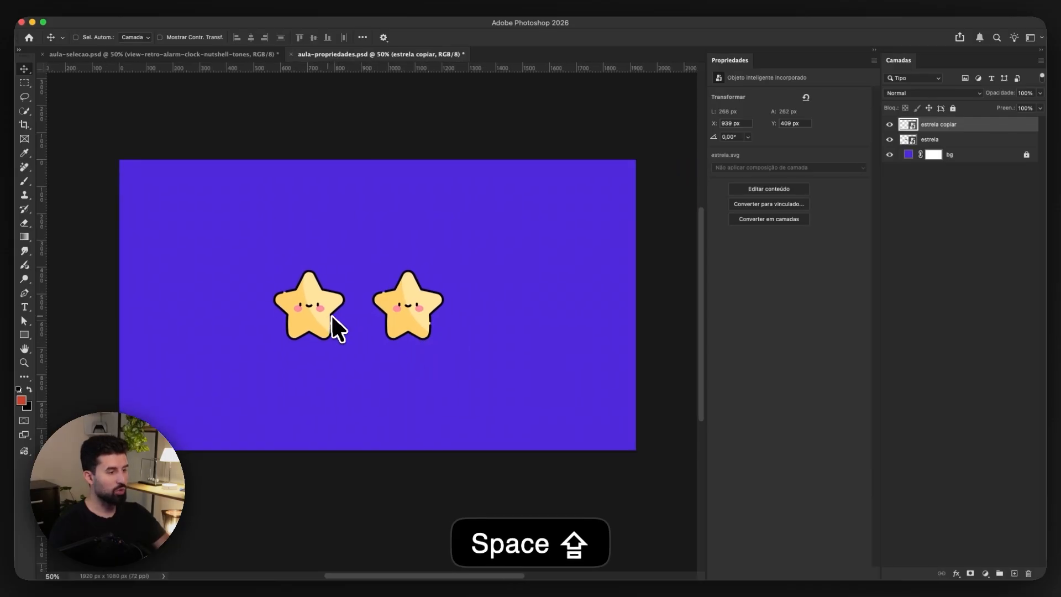
Select both star layers, move them together about 71 px to the right, and deselect the layers.
left_click(940, 139, "shift")
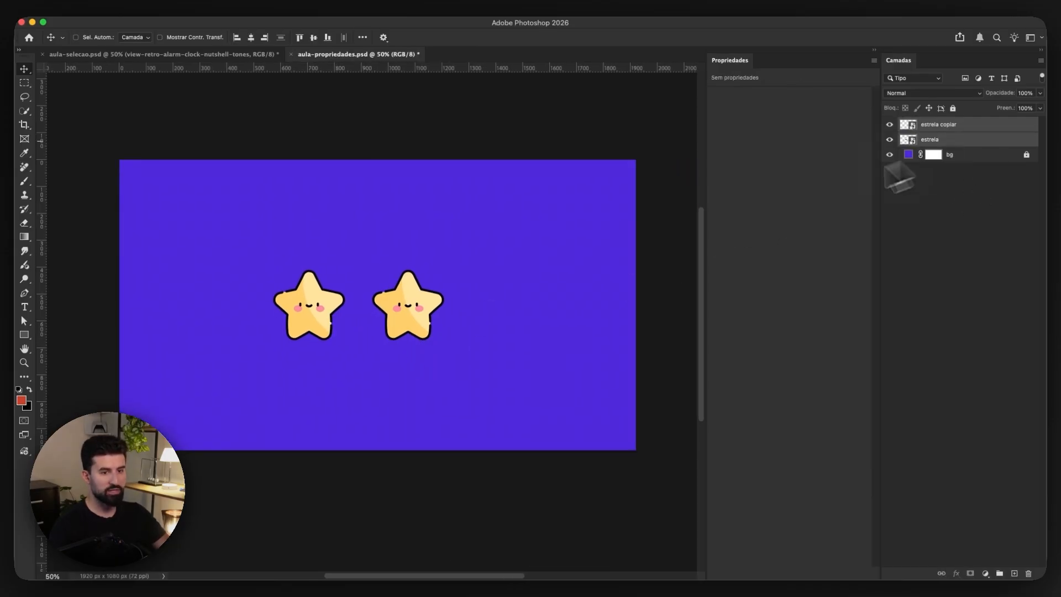
left_click_drag(422, 325, 451, 329)
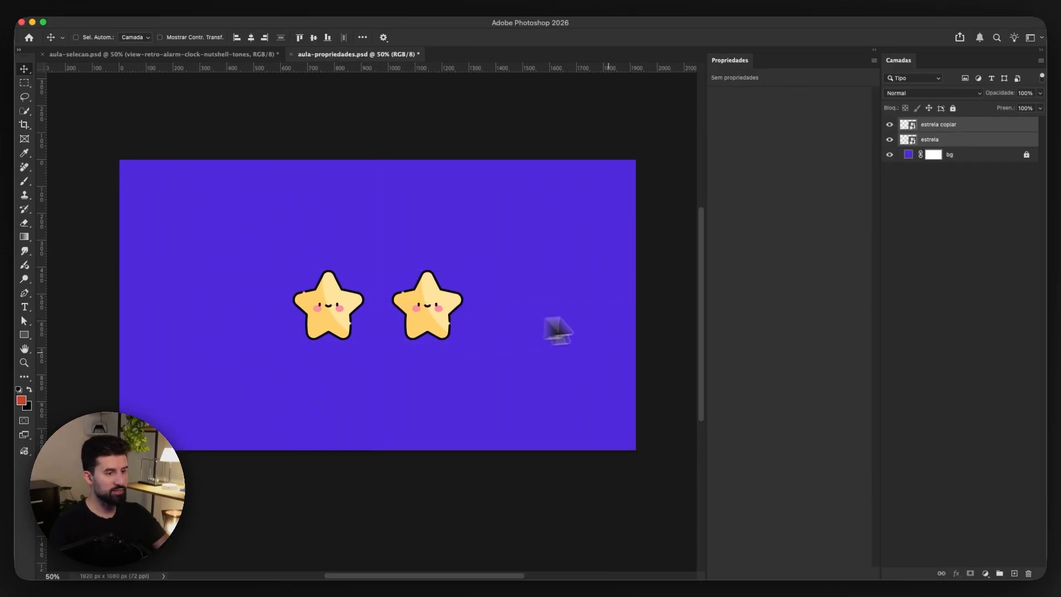
left_click(654, 317)
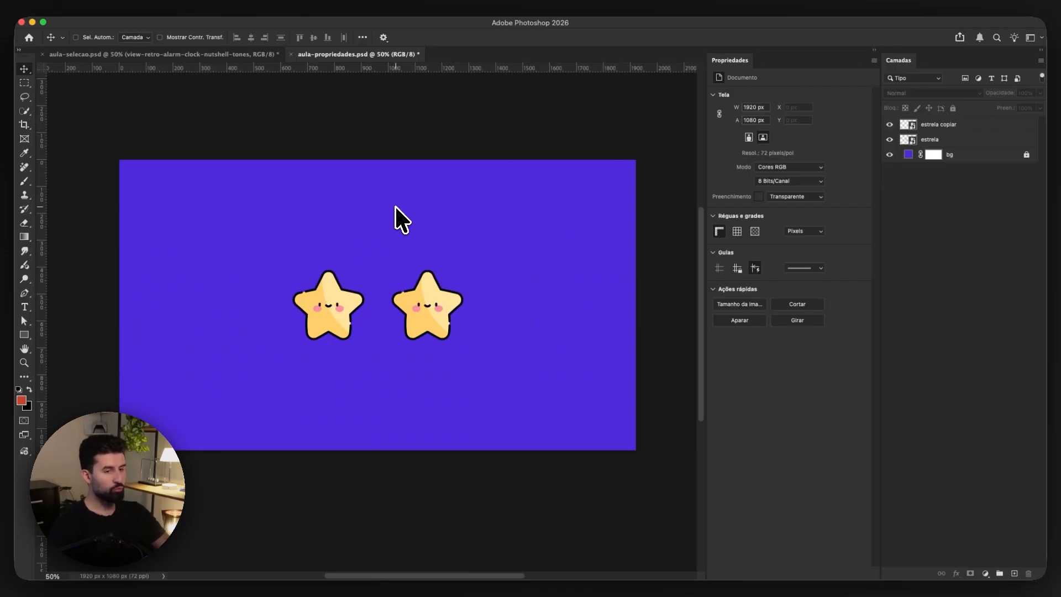
Try moving only the estrela layer's star toward the second star, and undo the move.
left_click(931, 139)
left_click_drag(332, 327, 392, 341)
key("super+shift+z")
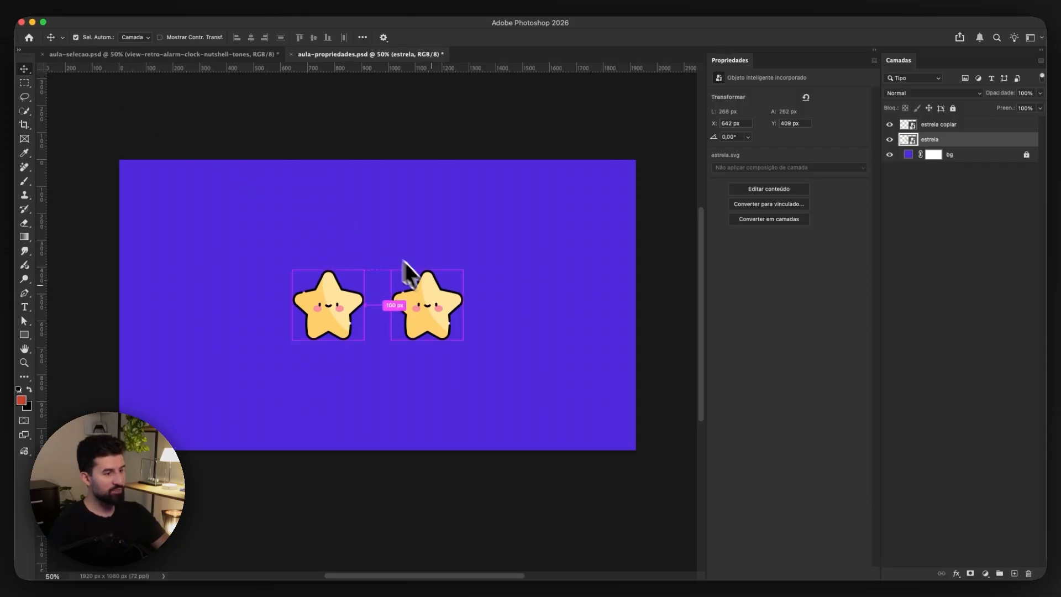
Select the right star directly on the canvas, try moving it to about X 1043, Y 540 px, and undo the move.
scroll(420, 276, "left", 2)
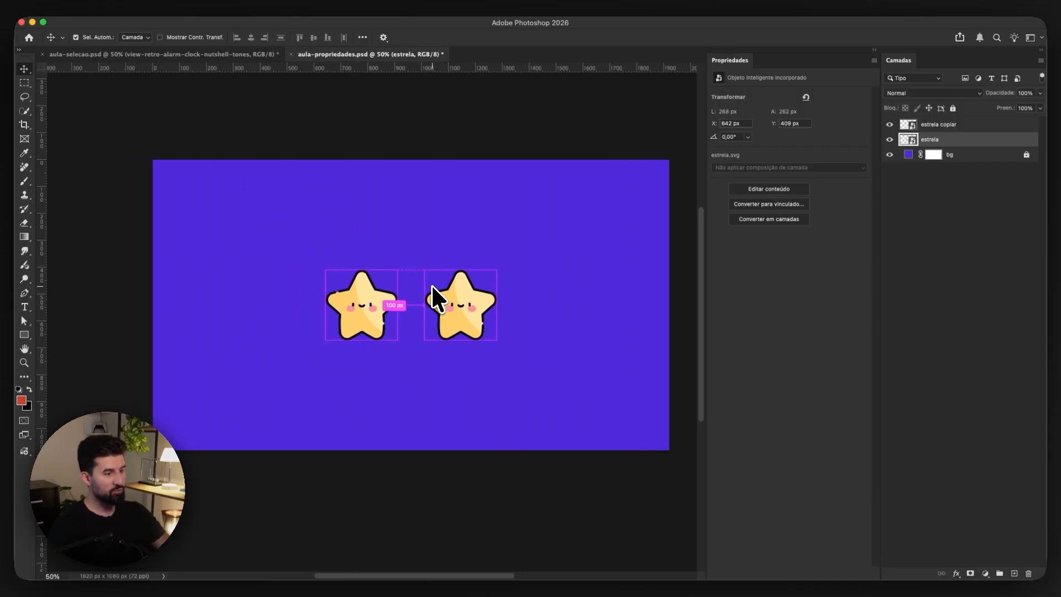
left_click(460, 294)
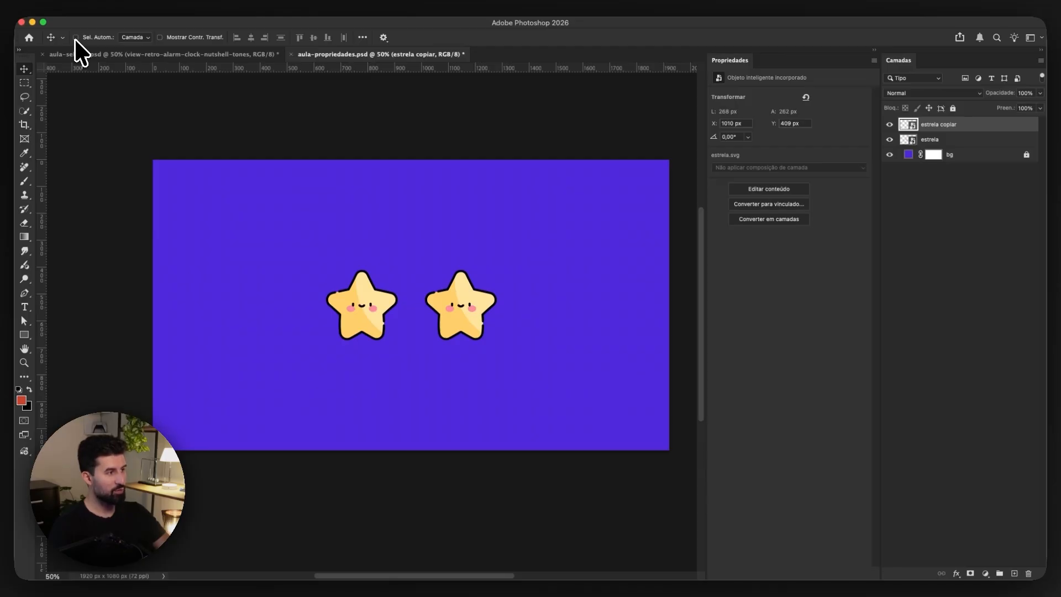
scroll(445, 303, "up", 1)
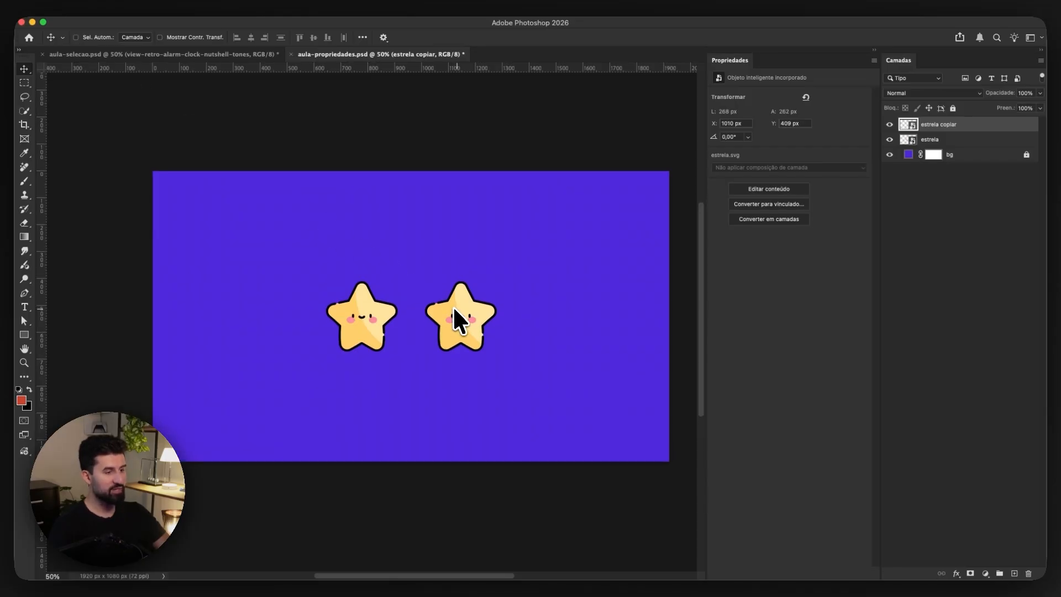
left_click_drag(467, 318, 471, 360)
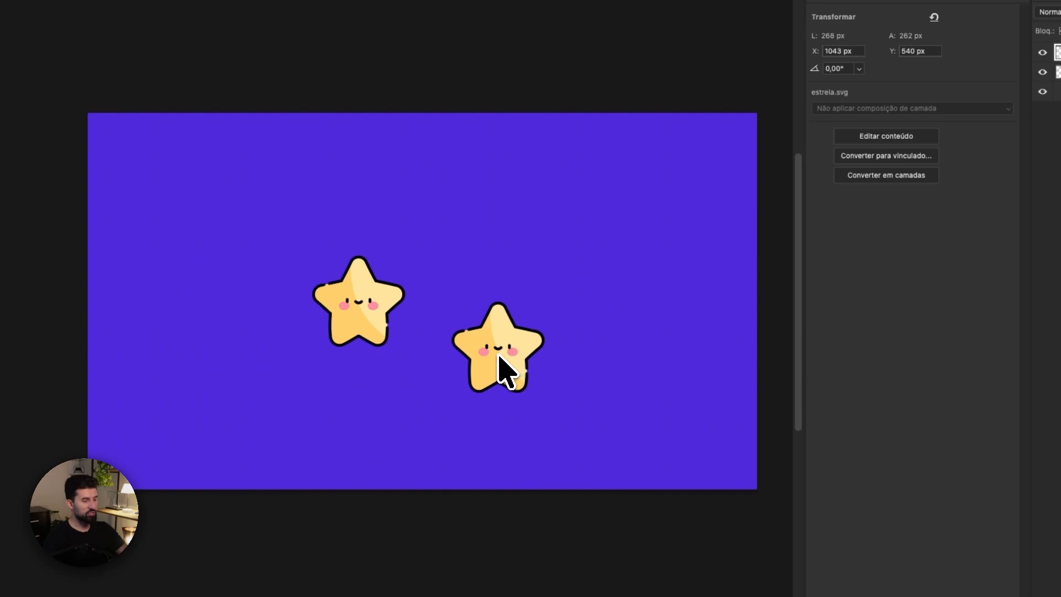
key("super+shift+z")
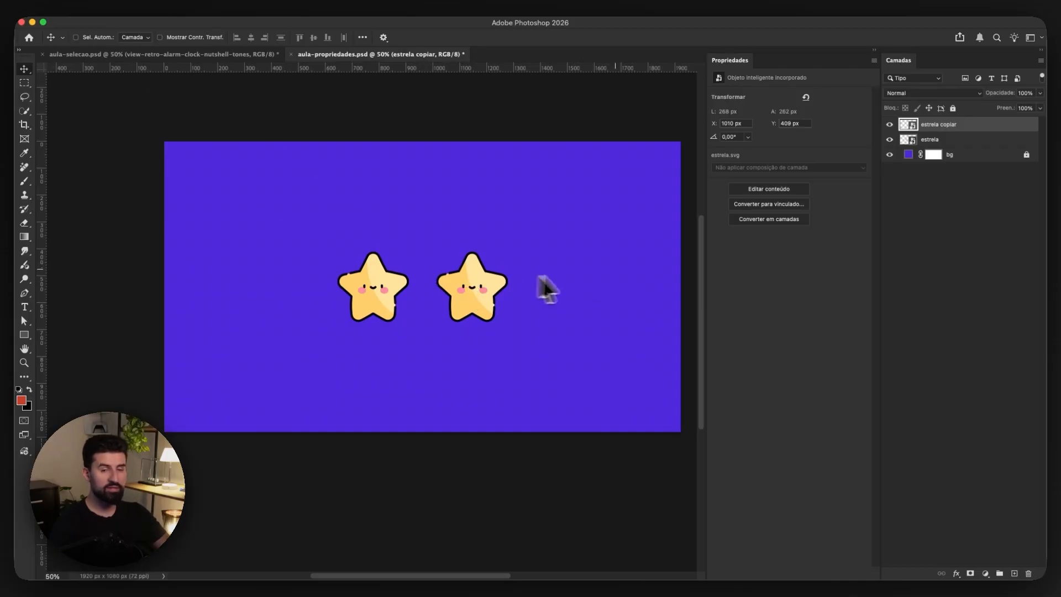
Select the left star directly on the canvas, try moving it up and to the right, and undo the move.
key("super")
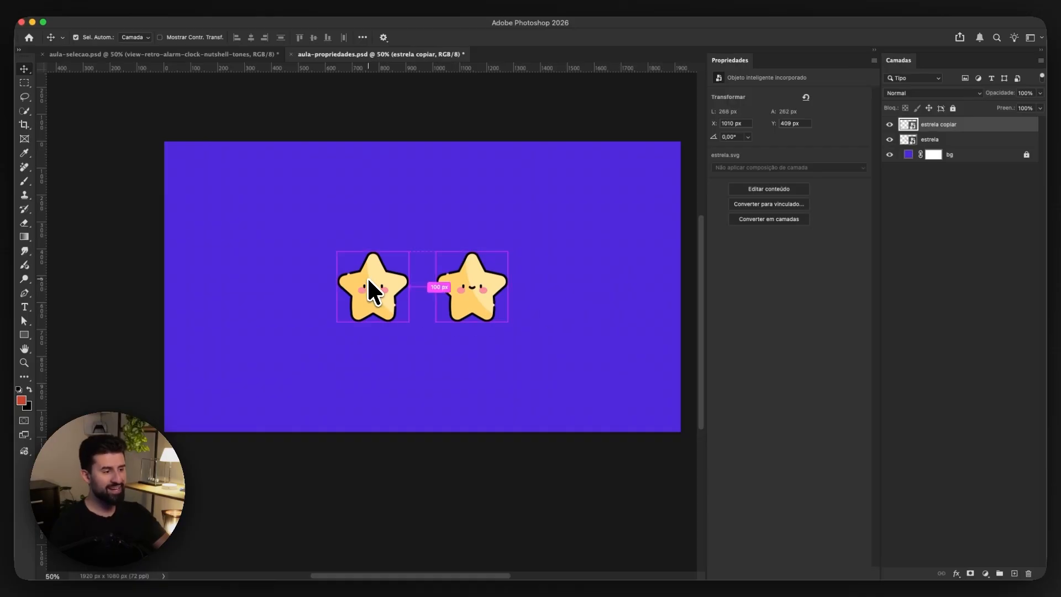
left_click(368, 280)
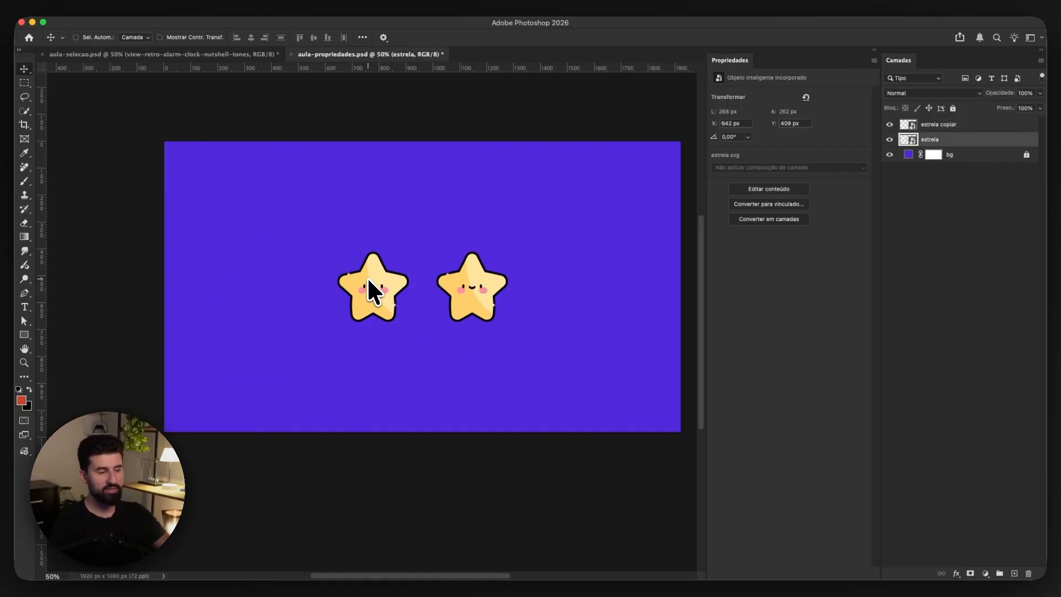
scroll(387, 297, "left", 2)
left_click_drag(398, 304, 436, 282)
key("super+shift+z")
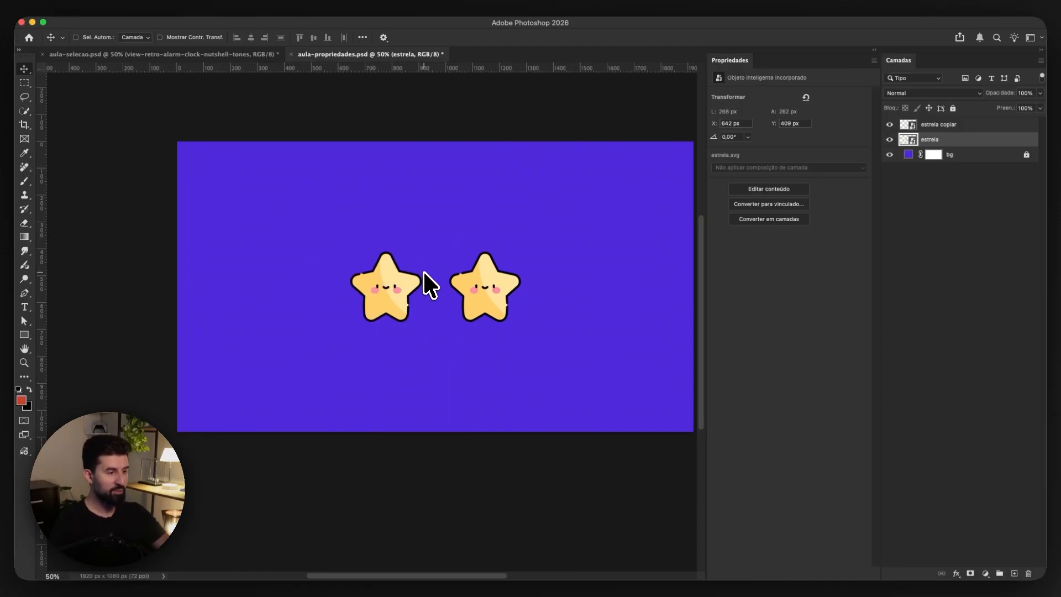
Create a new empty layer above the estrela copiar layer.
key("space")
left_click_drag(492, 296, 457, 298)
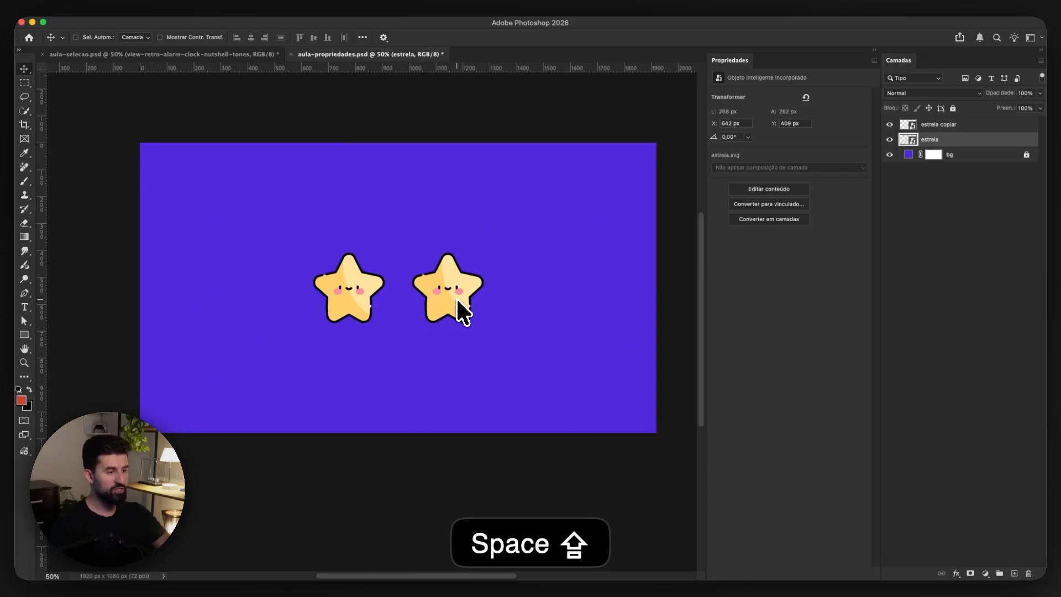
left_click(960, 125)
left_click(1015, 574)
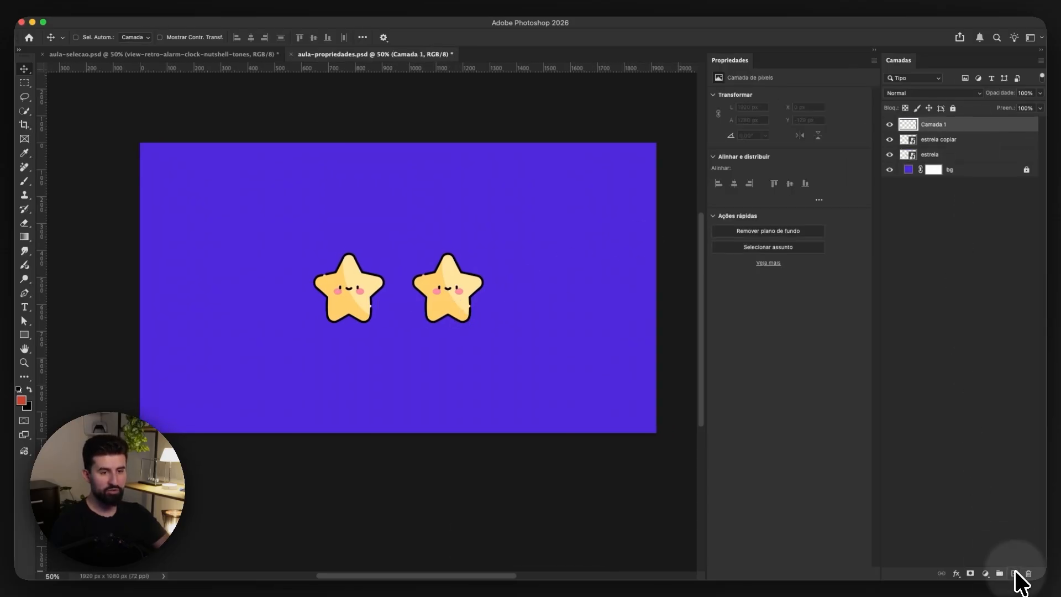
Prepare the Brush tool with a larger tip and a light purple foreground color.
key("shift+b")
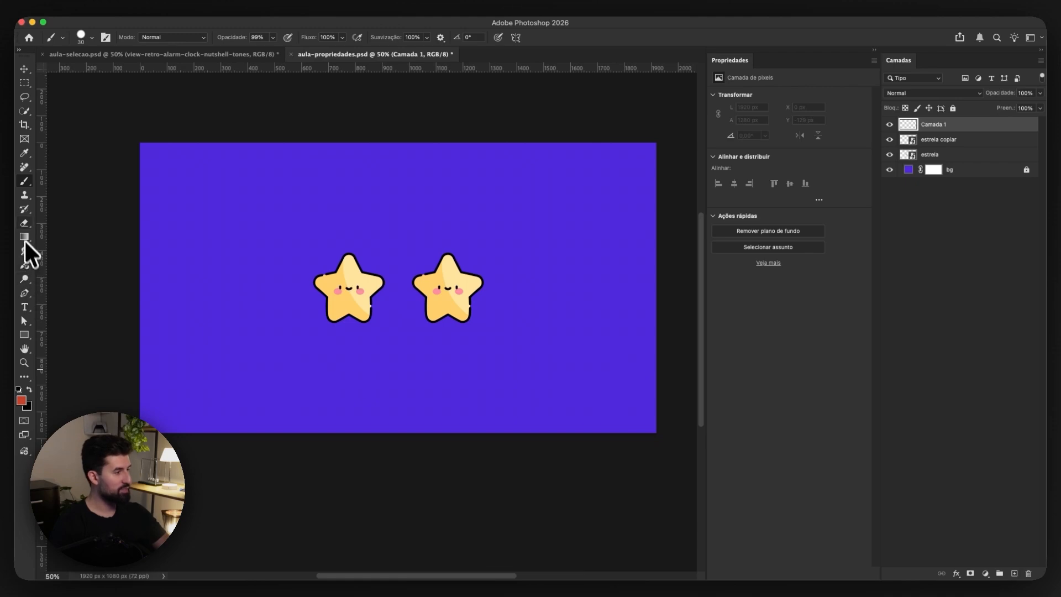
right_click(274, 255)
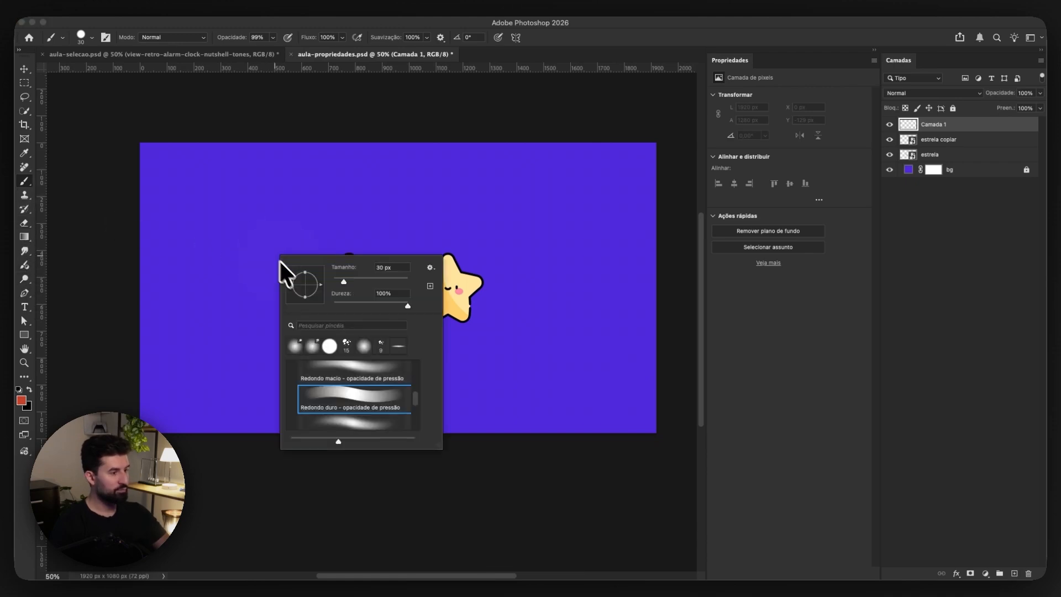
left_click_drag(375, 283, 377, 283)
left_click(107, 324)
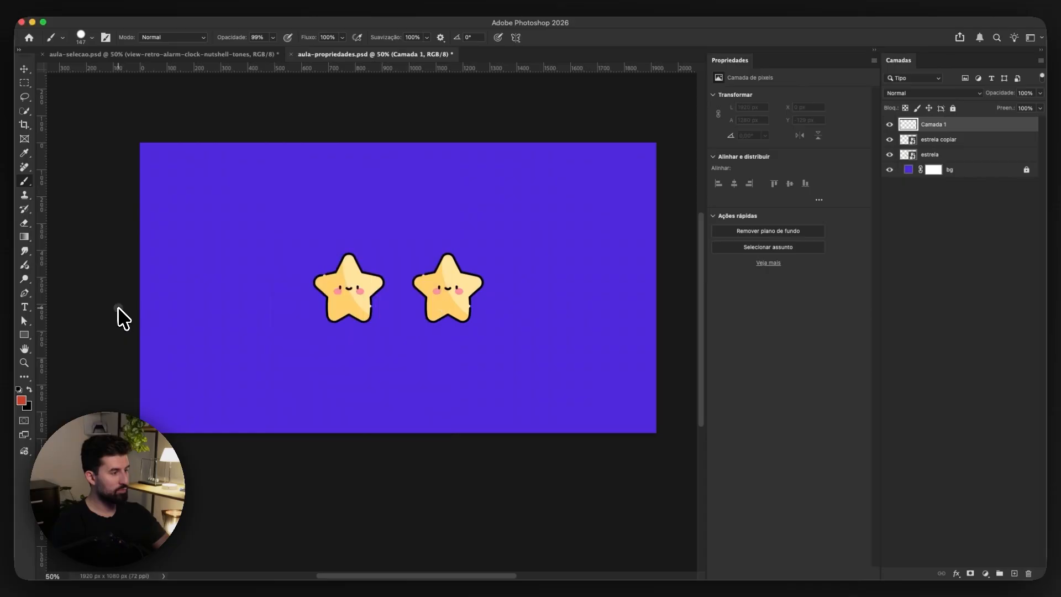
left_click(22, 403)
left_click(373, 340)
left_click(730, 300)
key("Return")
Enlarge the brush to 900 px, test a hard-edged dab on the canvas's left side, and undo the dab.
scroll(288, 227, "up", 2)
key("bracketright")
key("bracketright")
key("bracketright")
key("bracketright")
key("bracketright")
key("bracketright")
left_click(223, 270)
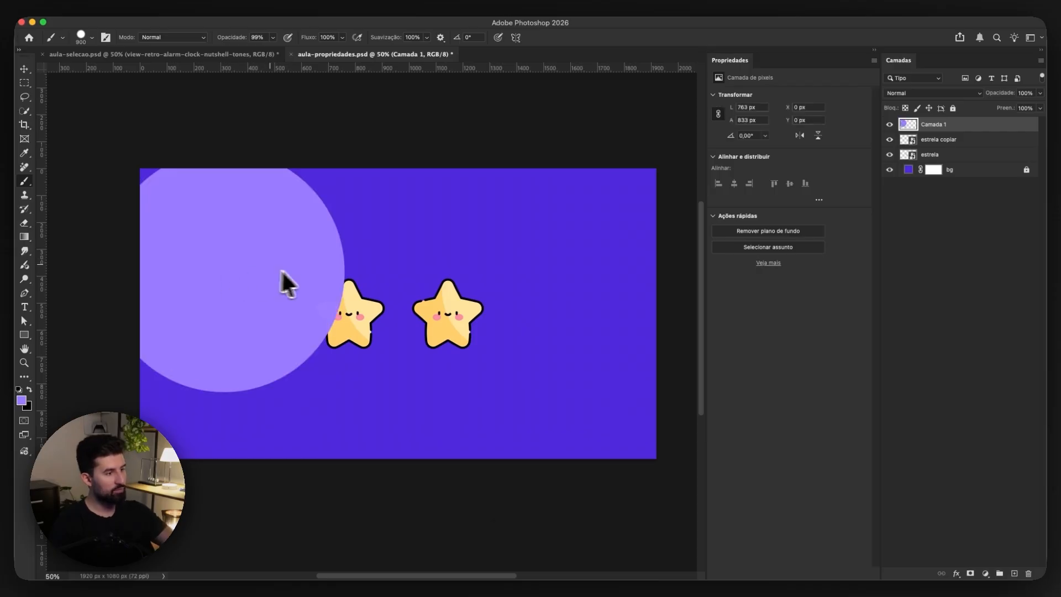
key("super+z")
Paint a soft light purple glow partly over the left star with the Redondo macio brush at 0% hardness.
right_click(307, 272)
scroll(396, 412, "up", 2)
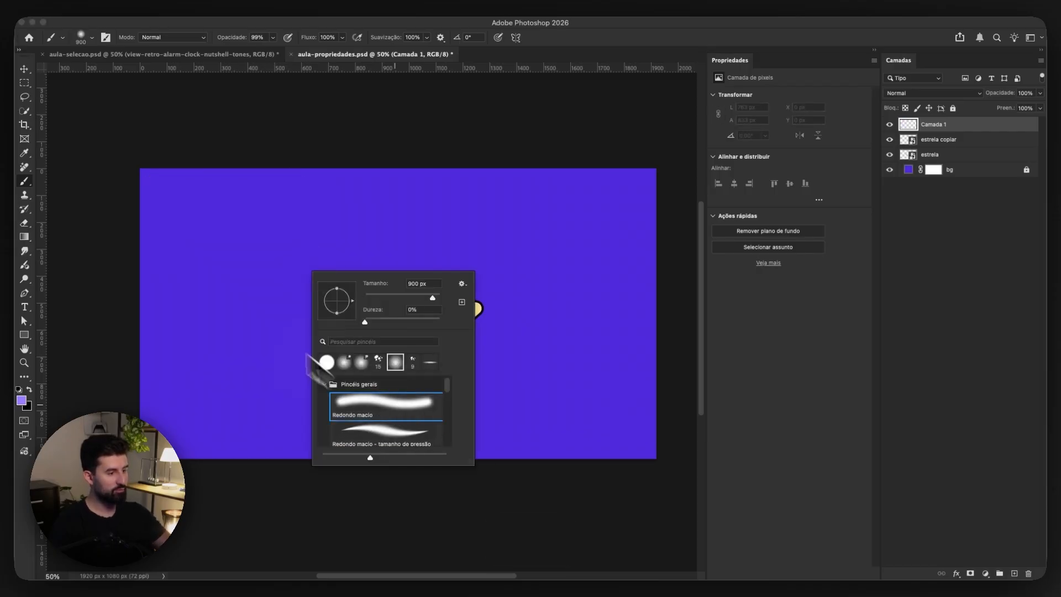
left_click(205, 263)
key("super+z")
left_click(231, 285)
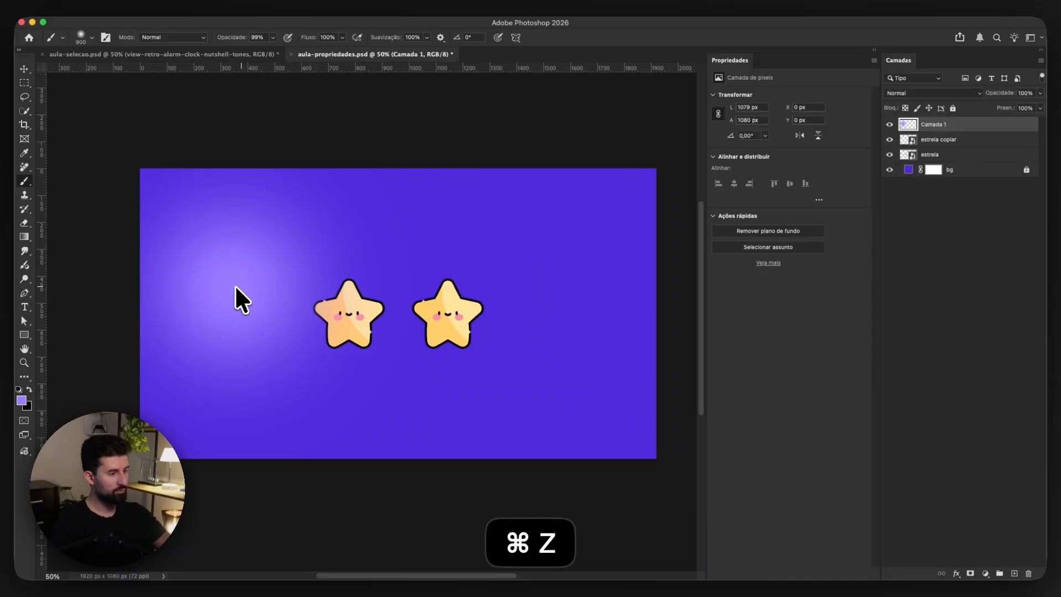
key("super+z")
left_click(257, 287)
left_click(24, 70)
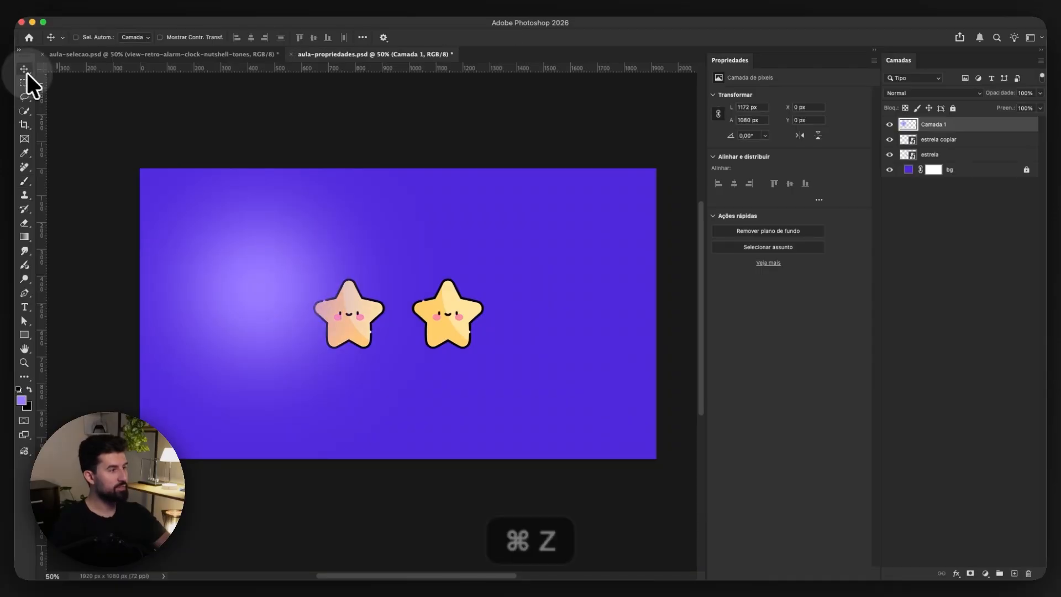
Enable layer auto-selection and try to select the left star beneath the glow directly on the canvas.
scroll(308, 249, "down", 1)
scroll(371, 337, "down", 1)
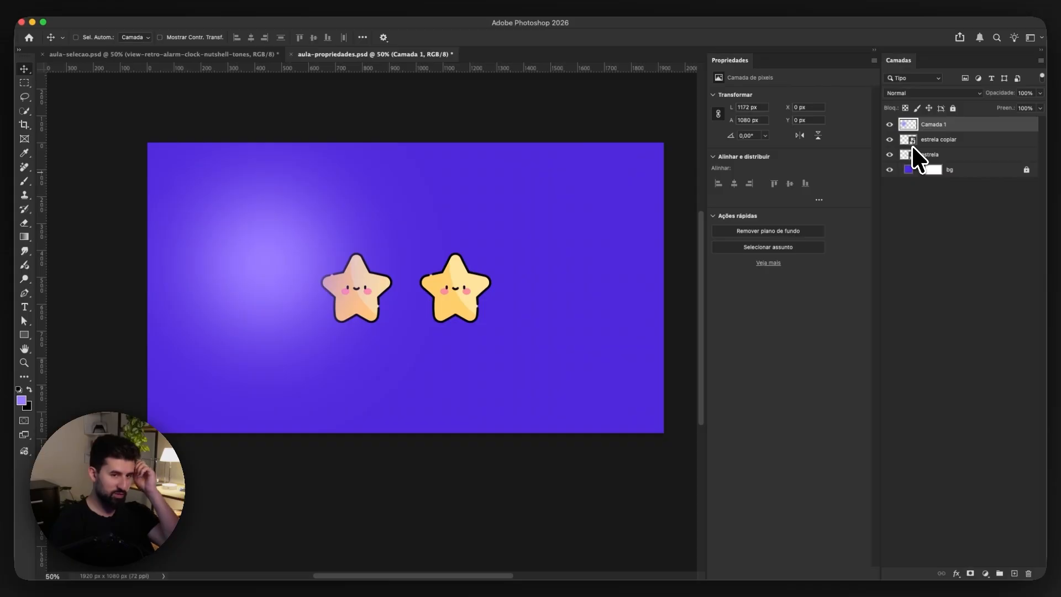
scroll(469, 306, "left", 1)
scroll(469, 306, "left", 1)
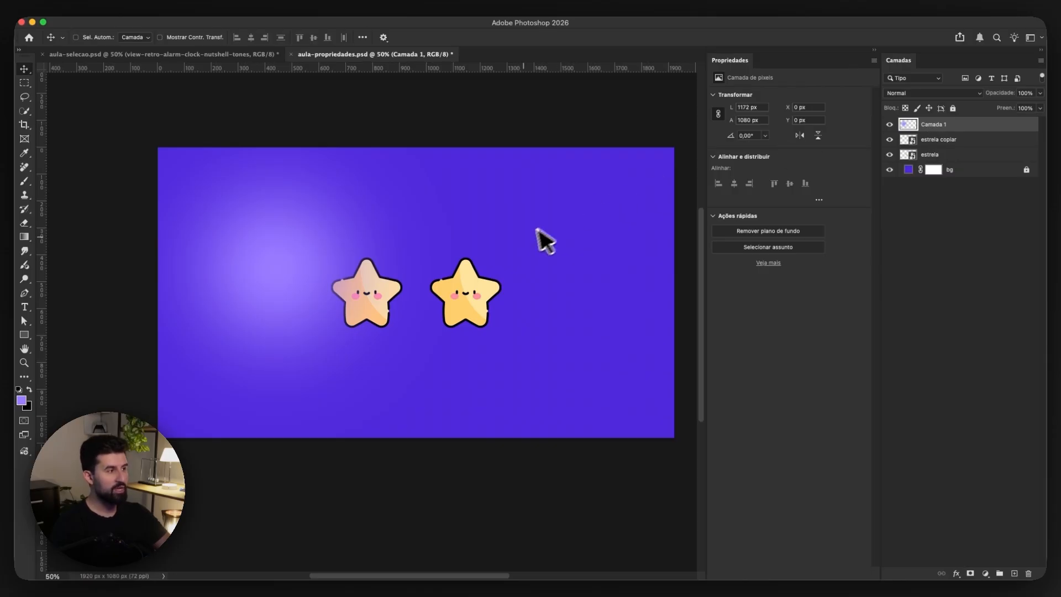
scroll(78, 87, "down", 1)
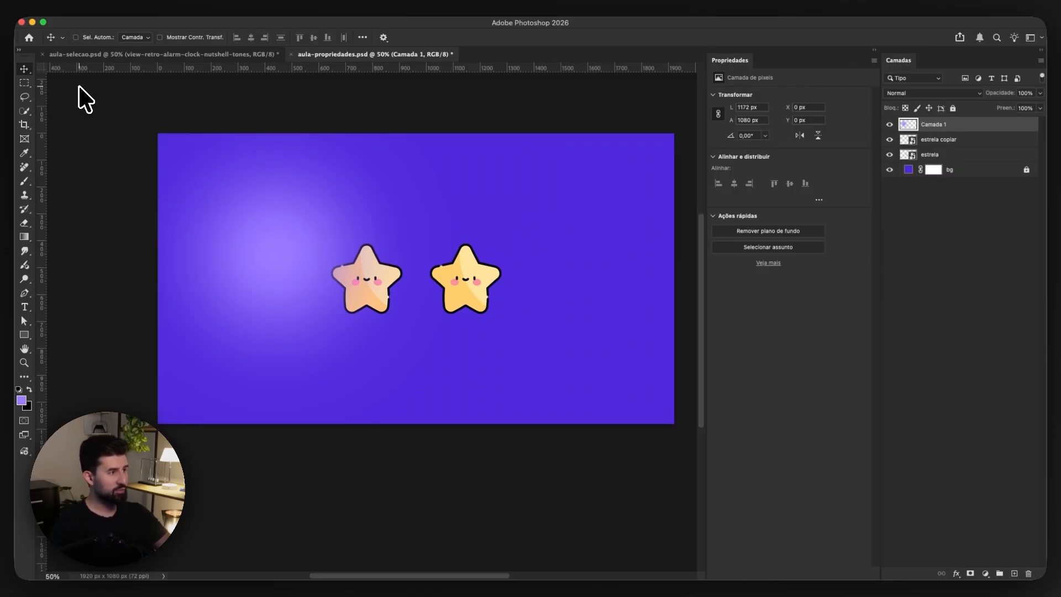
left_click(92, 39)
scroll(249, 194, "right", 2)
left_click(362, 302)
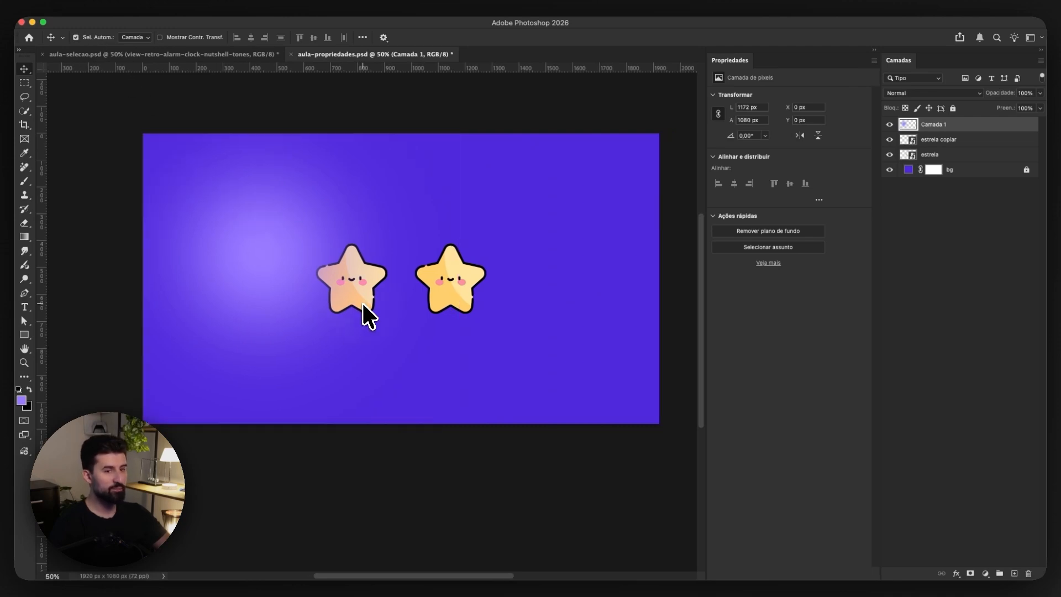
scroll(376, 274, "up", 1)
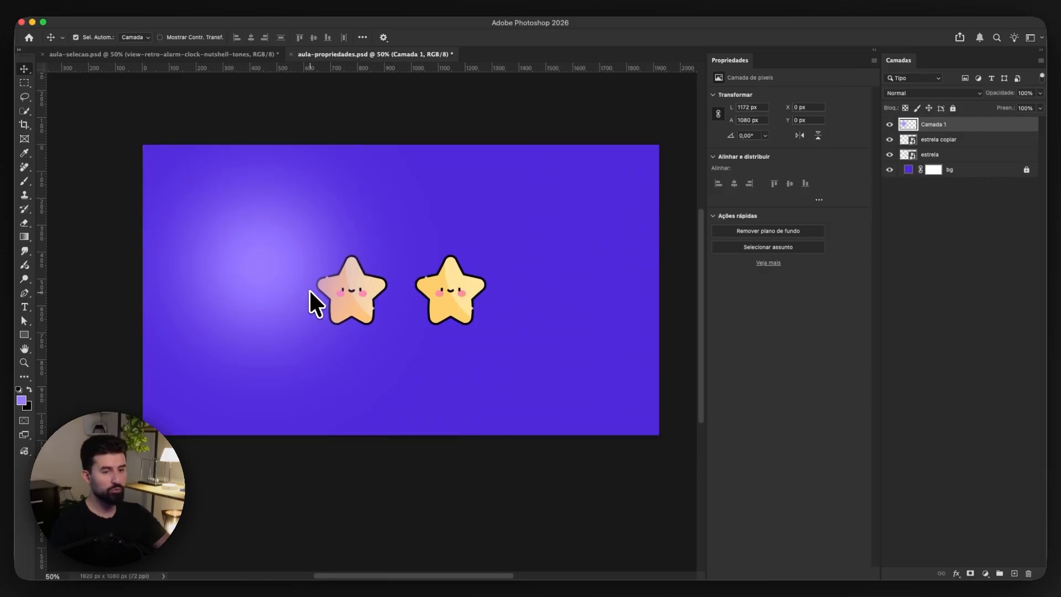
key("super")
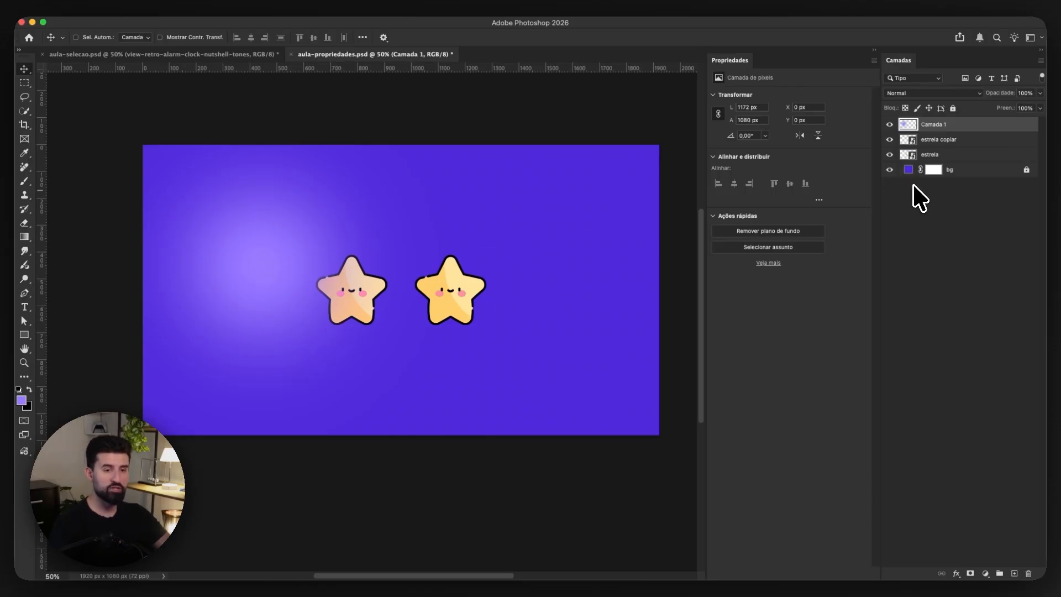
Select the estrela layer from the layer list, try moving the star beneath the glow, and undo the move.
left_click(946, 154)
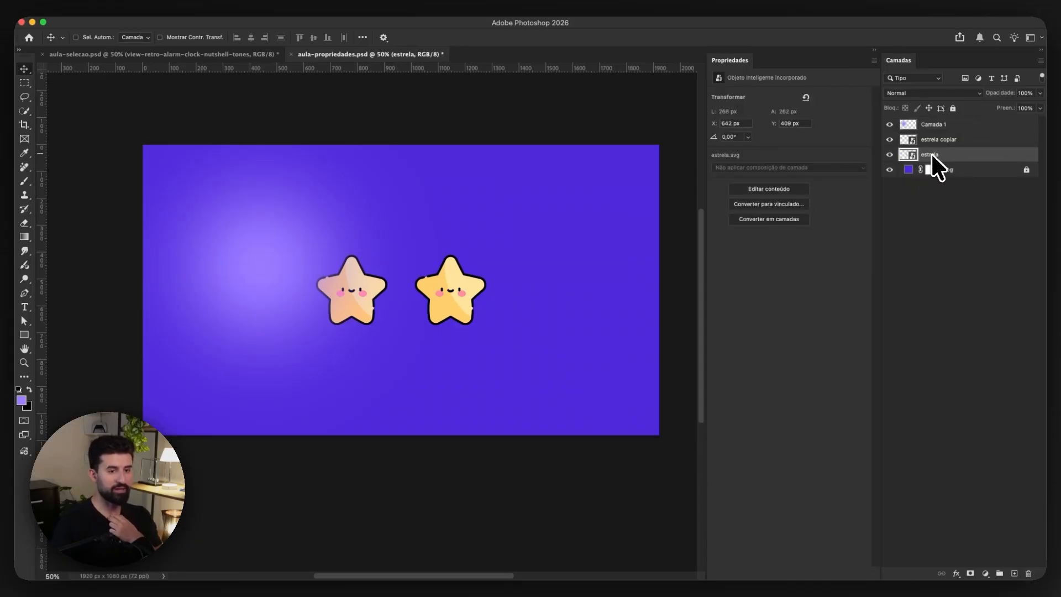
left_click_drag(365, 279, 350, 298)
key("super+z")
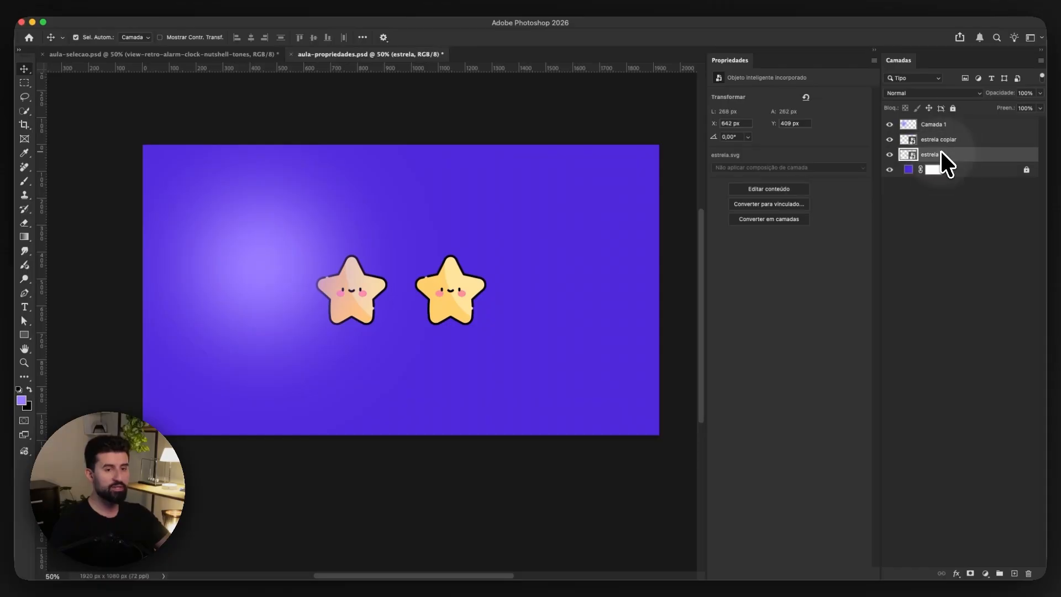
scroll(422, 296, "left", 3)
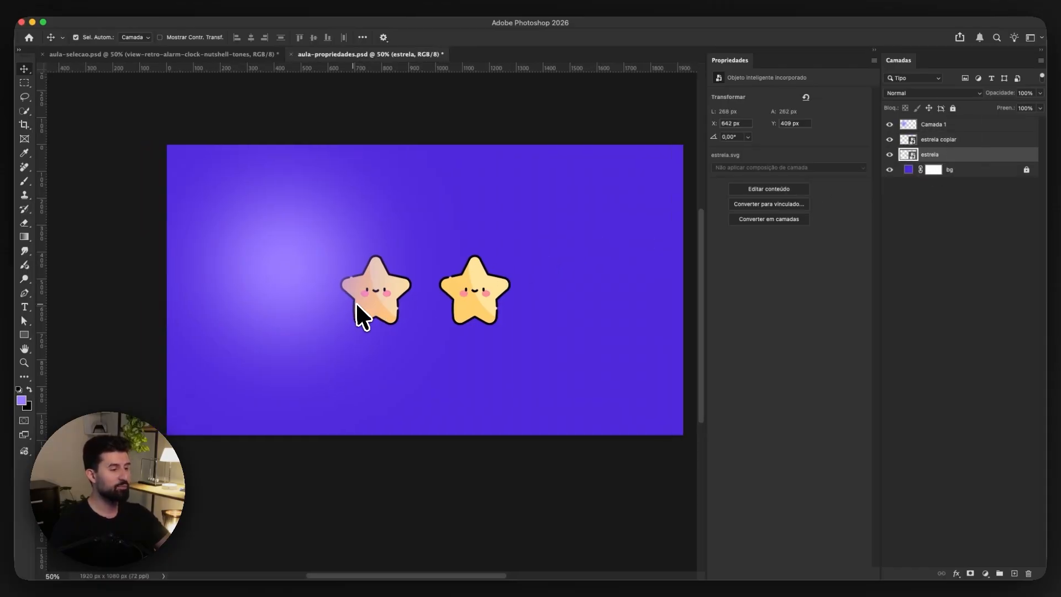
Try moving the left star beneath the glow using temporary layer auto-selection on the canvas, undoing each move.
mouse_move(359, 278)
left_mouse_down()
mouse_move(337, 279)
mouse_move(382, 293)
mouse_move(384, 267)
mouse_move(302, 287)
mouse_move(382, 258)
mouse_move(380, 284)
mouse_move(353, 261)
left_mouse_up()
key("super+z")
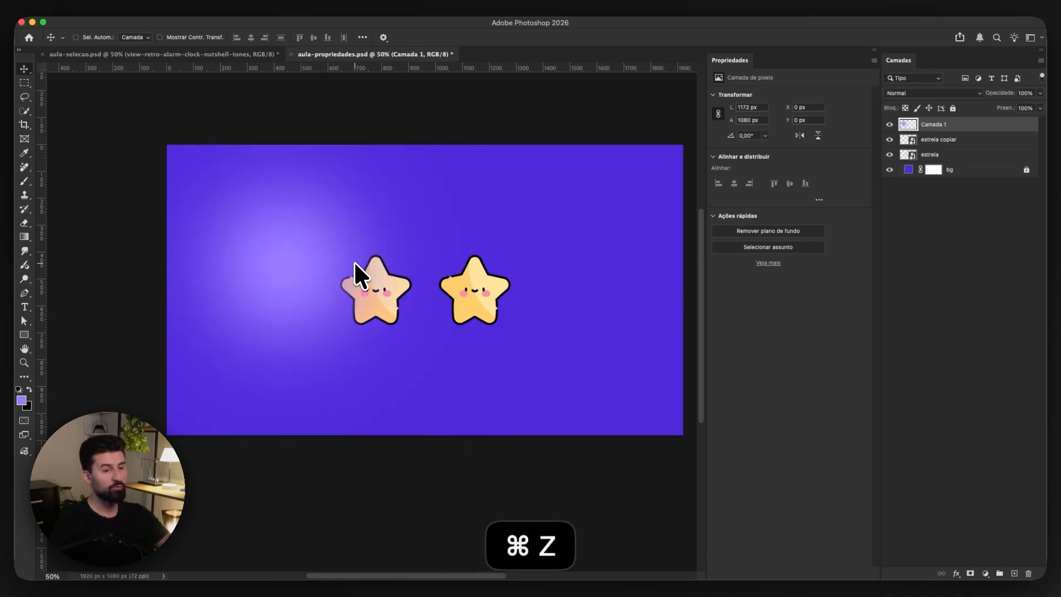
left_click(934, 154)
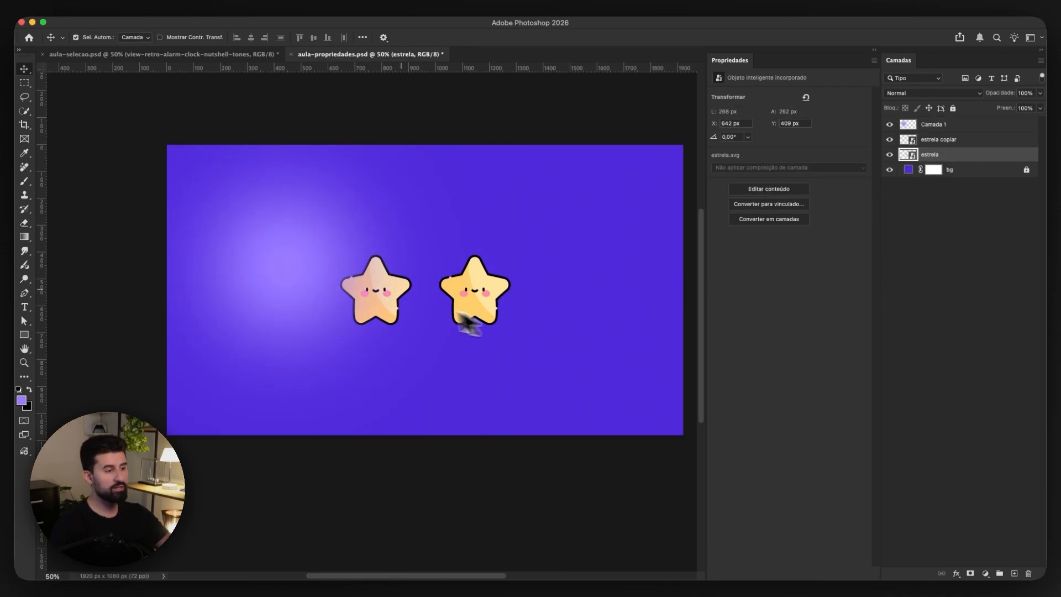
left_click(352, 263)
left_click_drag(352, 263, 377, 279)
key("super+z")
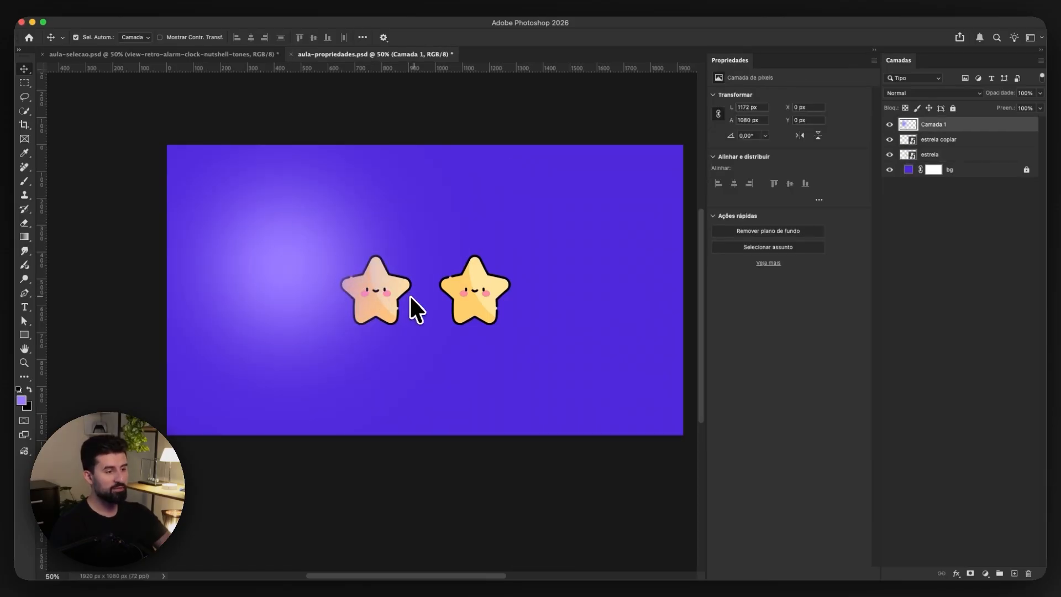
Select the estrela layer from the layer list, and compare by auto-selecting the right star and the glow-covered star on the canvas.
scroll(401, 304, "right", 2)
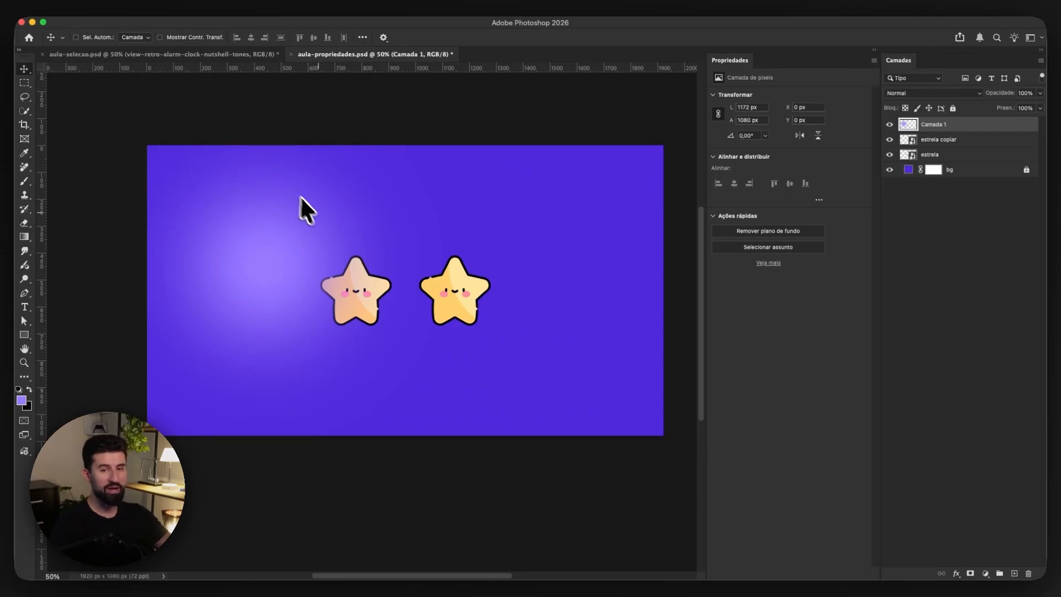
left_click(941, 155)
scroll(446, 316, "up", 2)
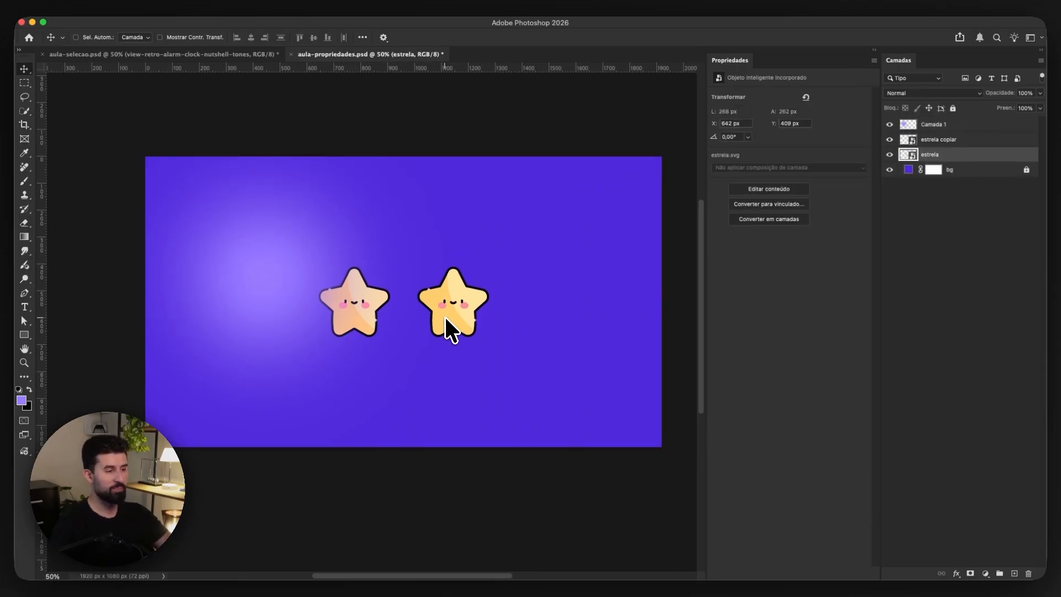
left_click_drag(439, 332, 426, 326)
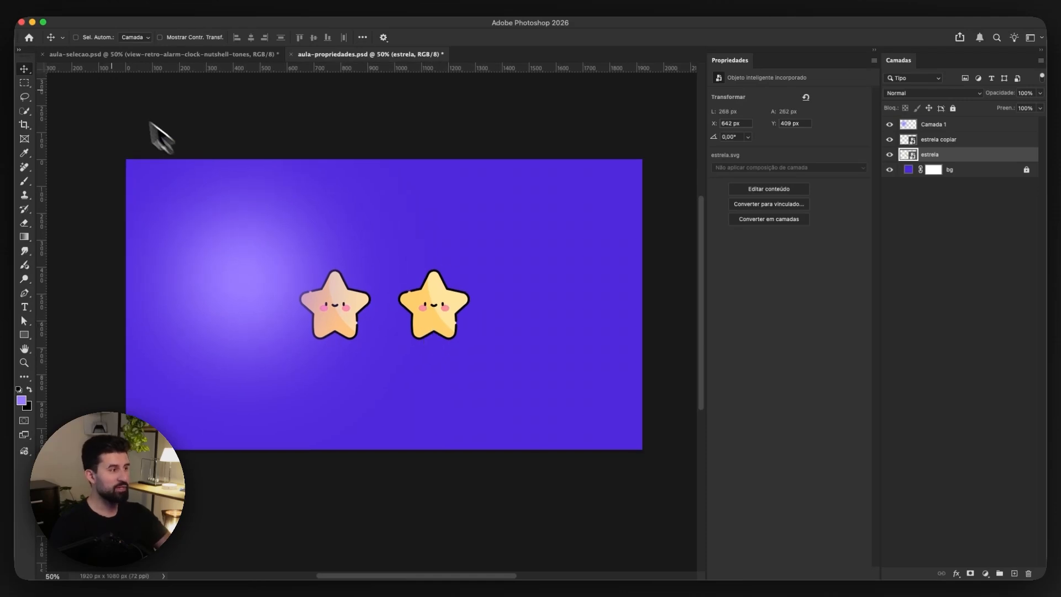
scroll(387, 317, "up", 2)
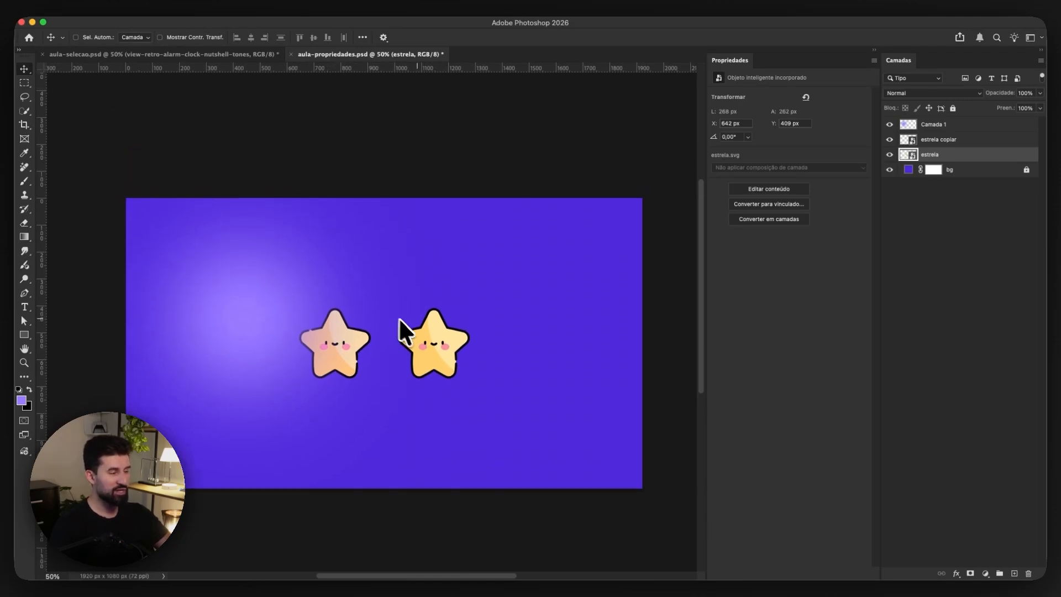
left_click_drag(423, 341, 426, 308)
left_click(451, 305, "super")
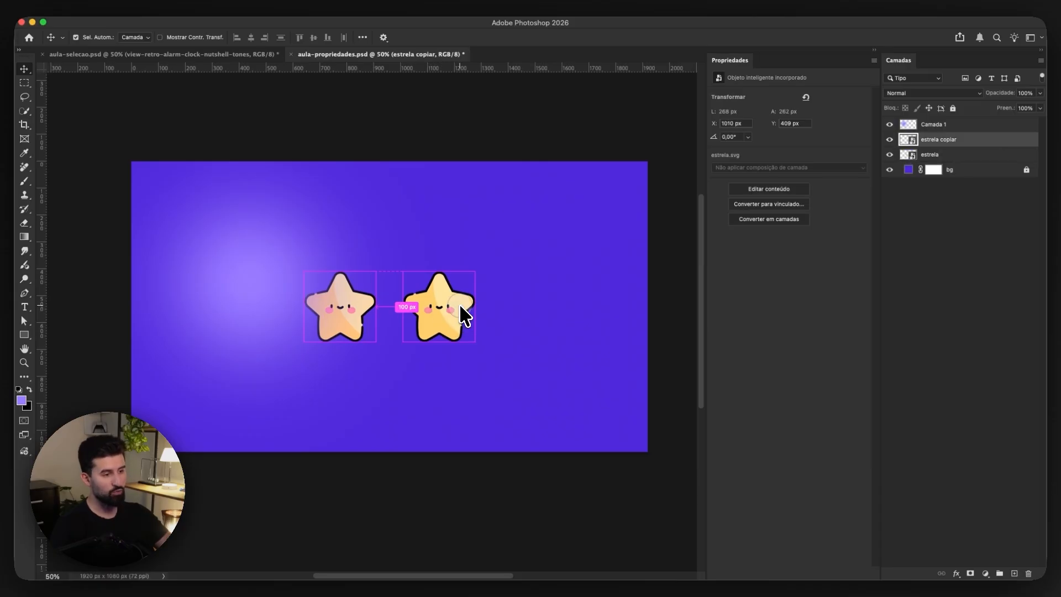
left_click(338, 305)
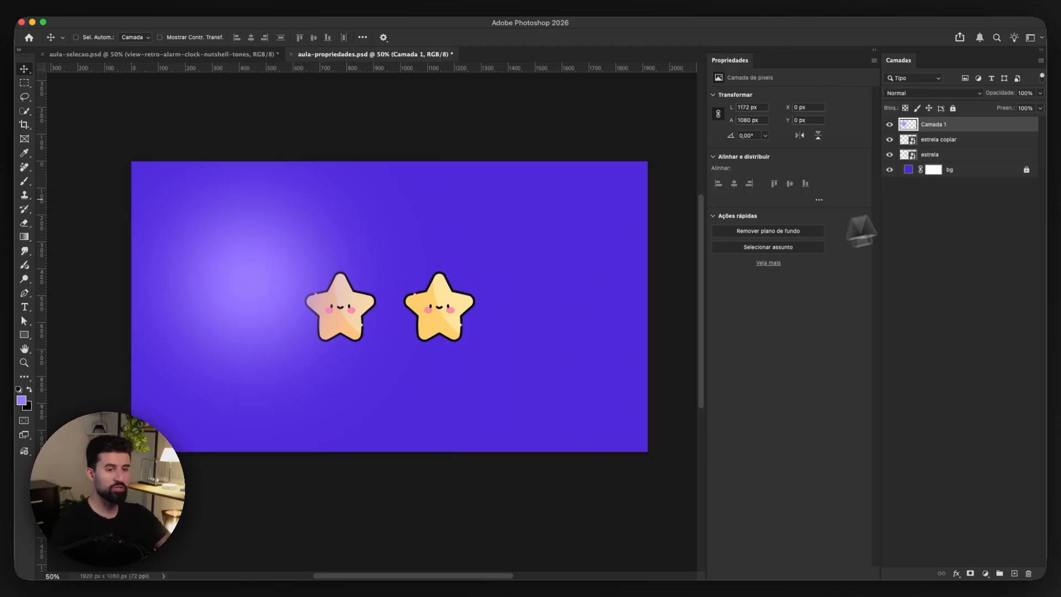
Undo a test move of the estrela layer together with the painted glow, and delete the right star copy.
left_click(940, 154)
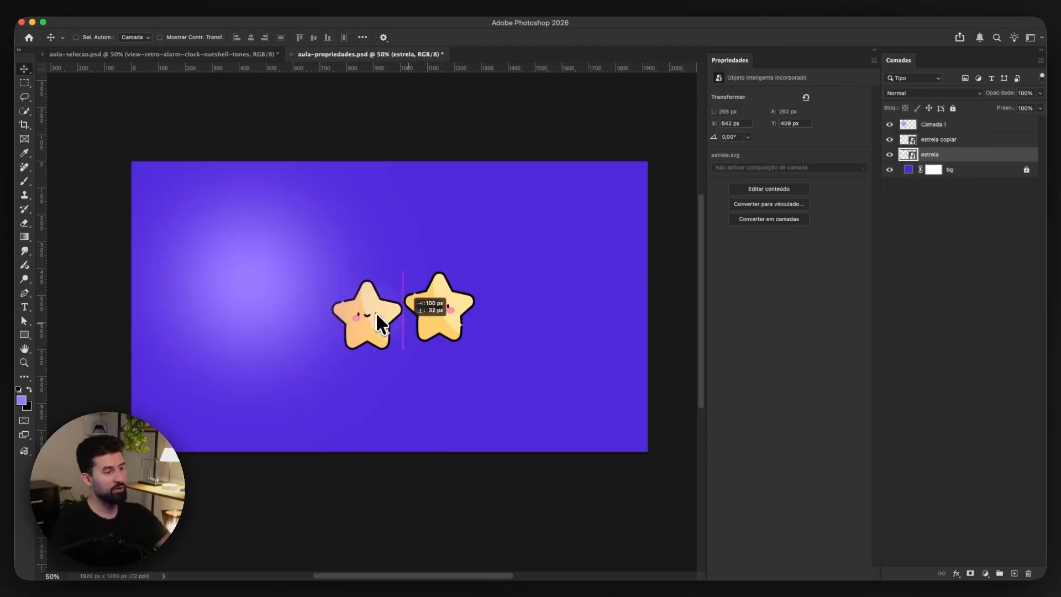
key("super+z")
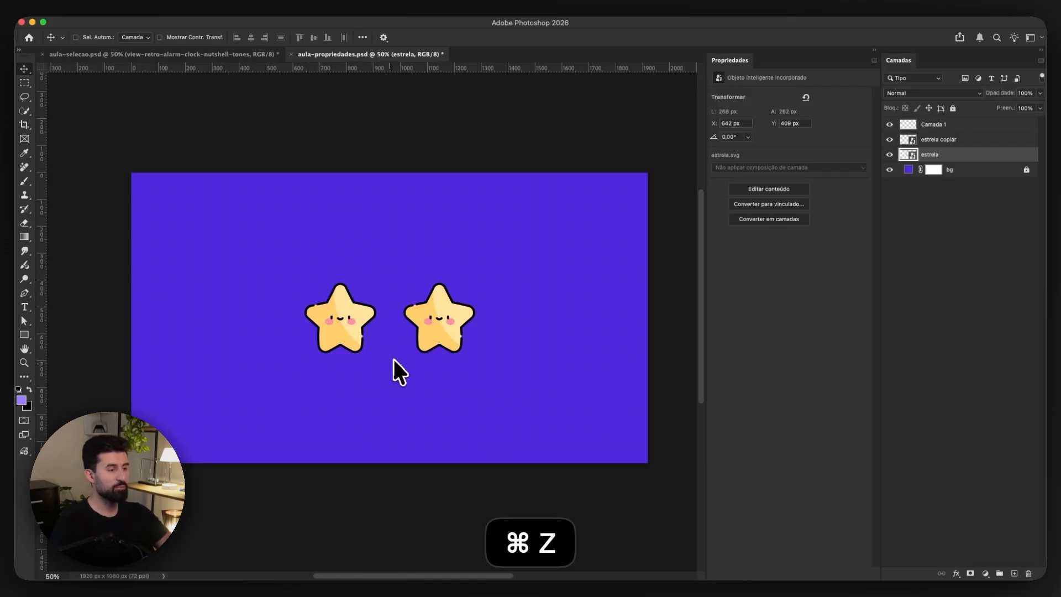
left_click_drag(393, 360, 420, 333)
left_click(491, 309, "super")
key("BackSpace")
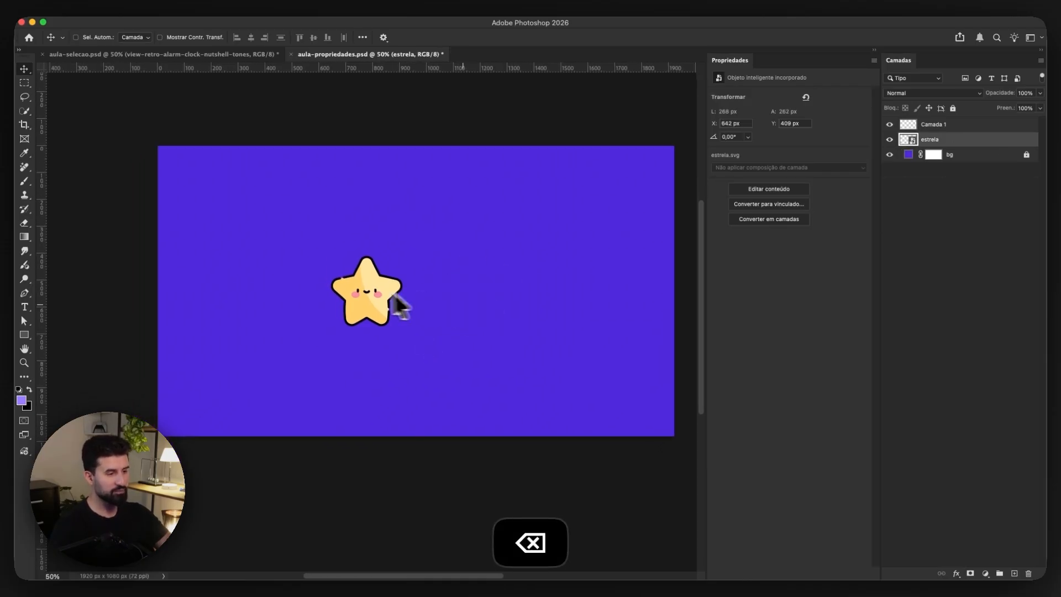
Centre the remaining star horizontally on the canvas and delete the empty Camada 1 layer.
key("super+a")
left_click(251, 37)
key("super+d")
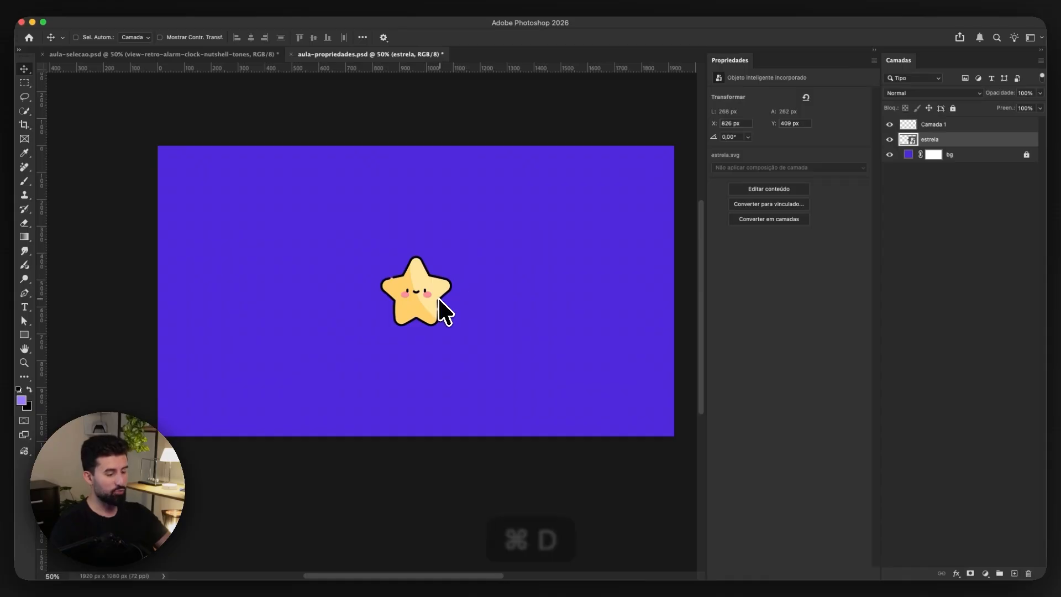
left_click(951, 125)
key("BackSpace")
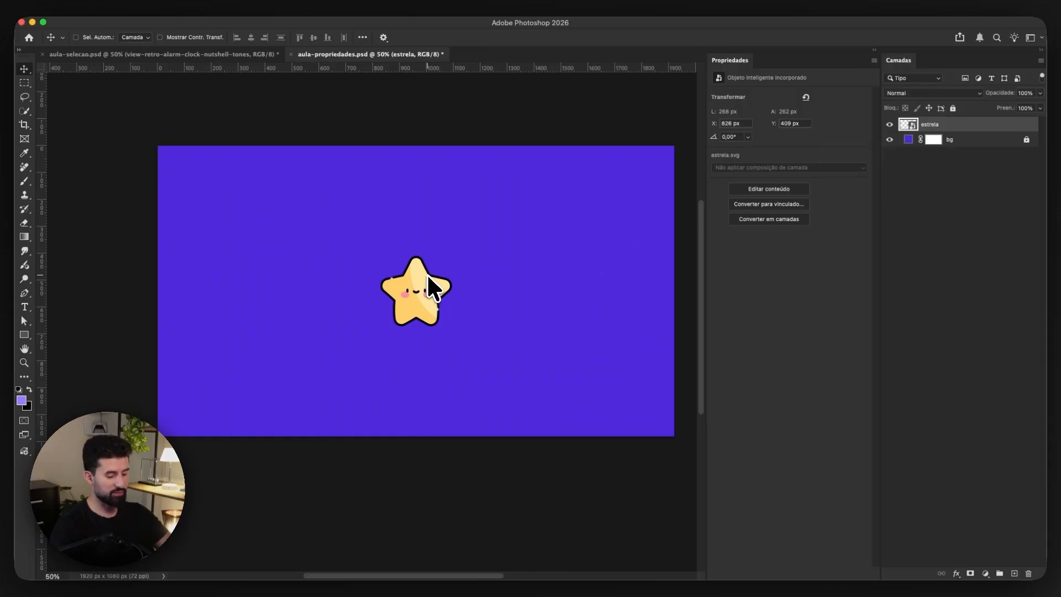
Free-transform the star to about 49.6% scale and about -14.5° rotation, and apply the transform.
key("super+t")
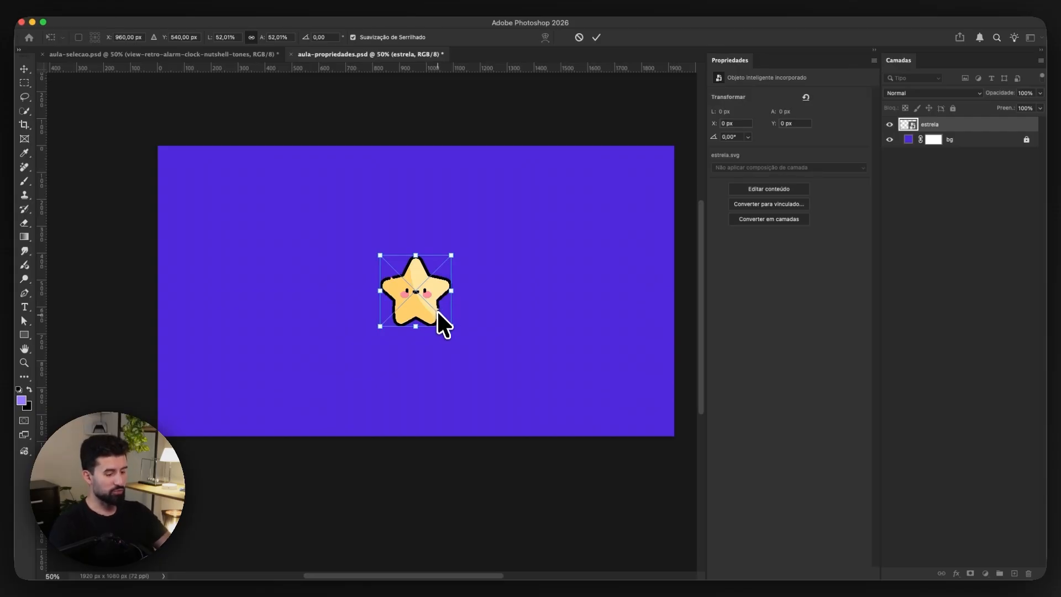
scroll(447, 301, "left", 1)
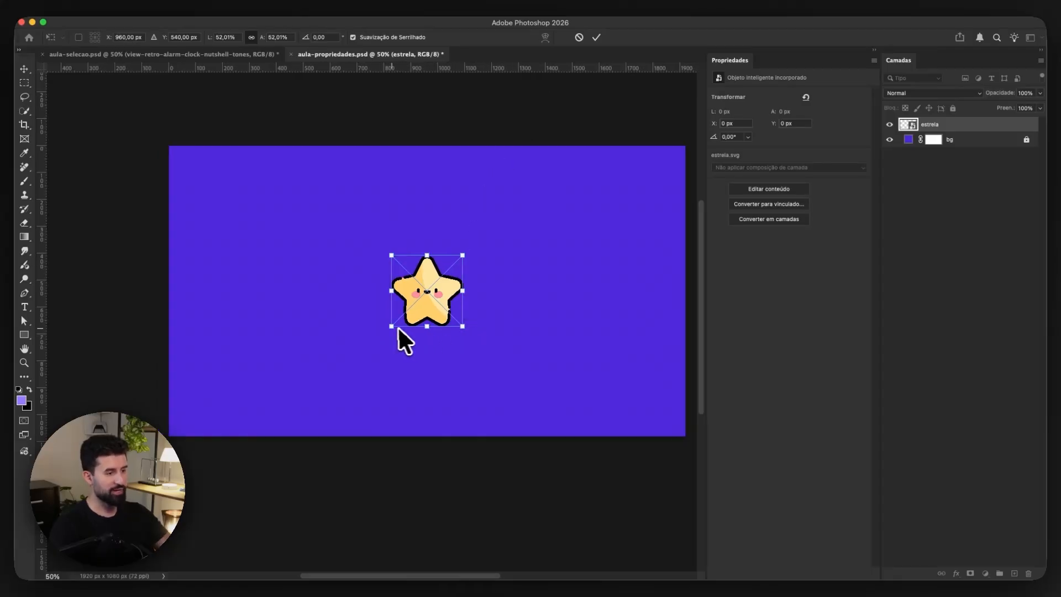
scroll(459, 310, "up", 1)
left_click_drag(464, 341, 432, 324)
left_click_drag(468, 367, 480, 327)
key("super+z")
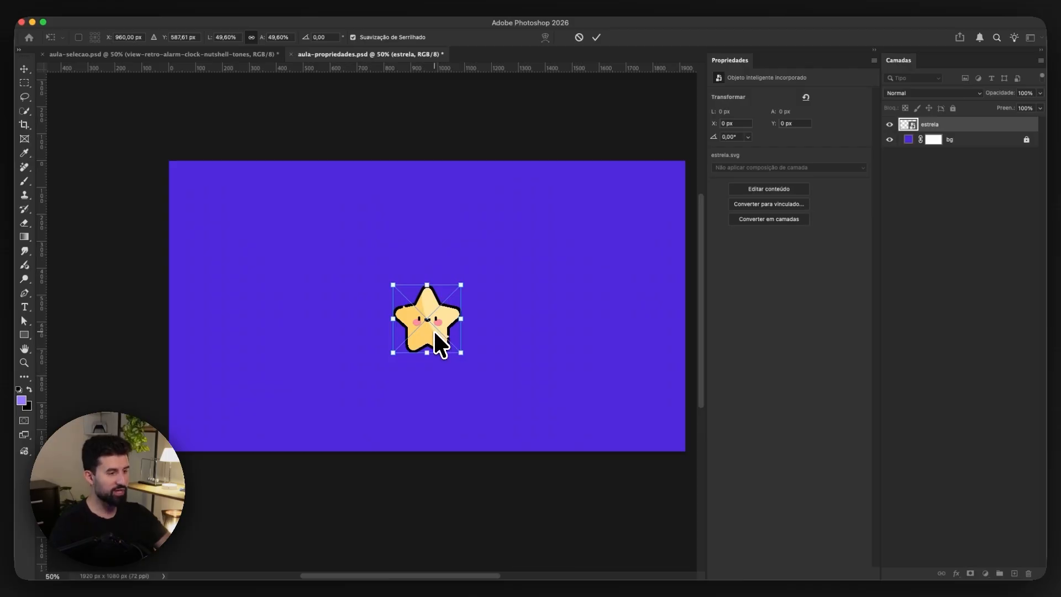
left_click_drag(481, 363, 487, 352)
key("Return")
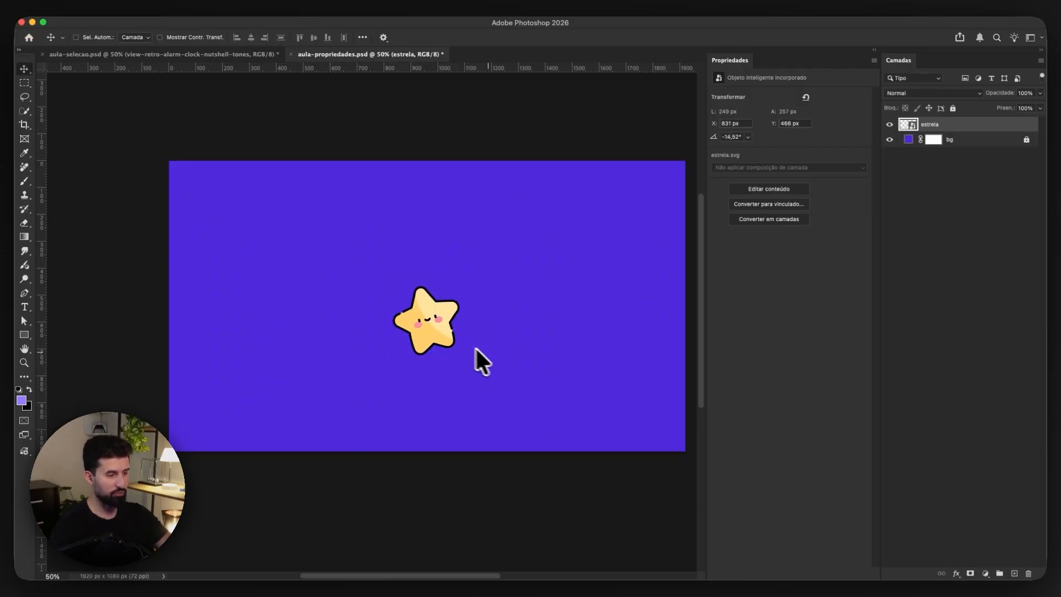
Move the star to about X 814 px, Y 412 px, and scale it proportionally from its centre to about 72.8%.
scroll(426, 320, "down", 2)
scroll(426, 320, "right", 2)
left_click_drag(425, 323, 420, 308)
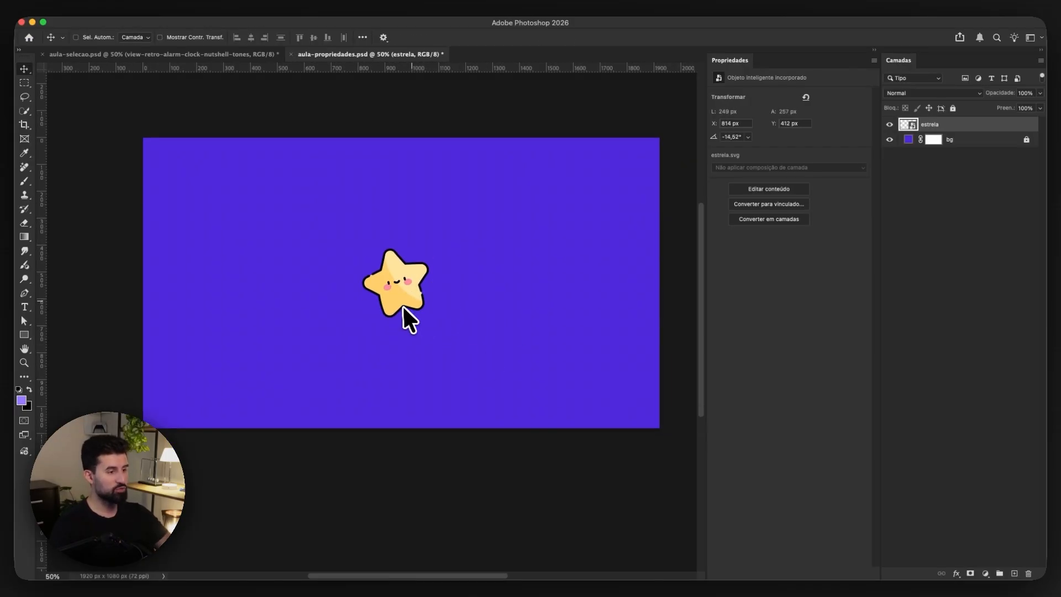
key("super+t")
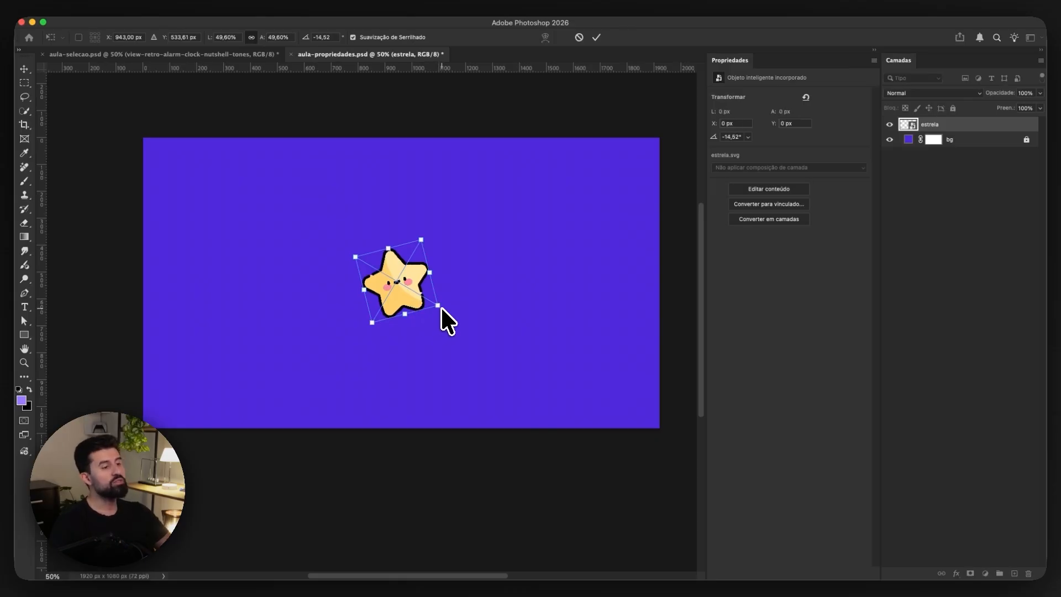
left_click_drag(438, 305, 466, 309)
key("Return")
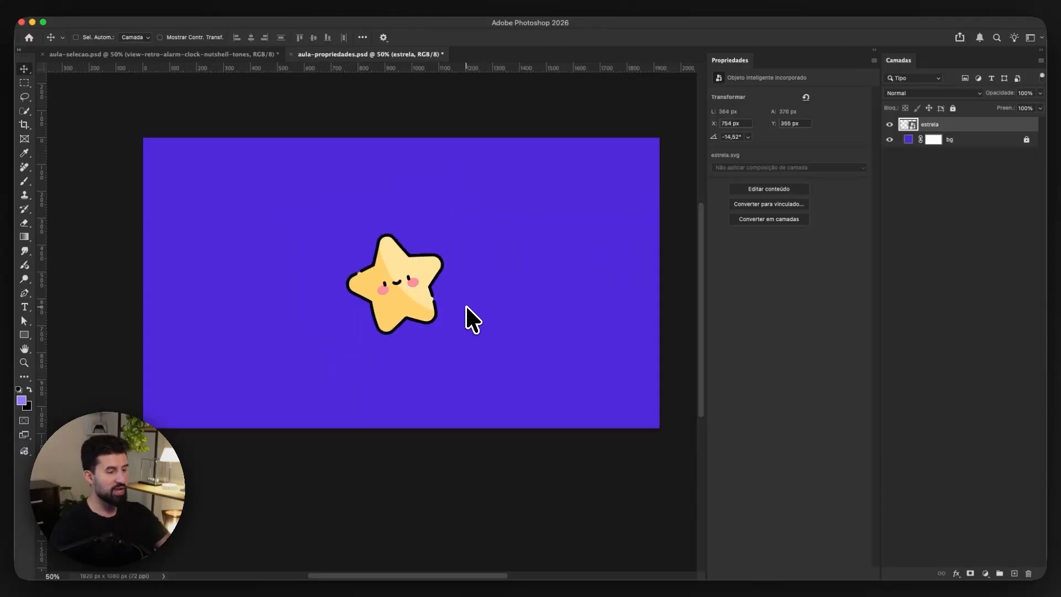
Rotate the star nearly upright to about -0.14° with Free Transform and enlarge it proportionally to about 94.7%.
key("super+t")
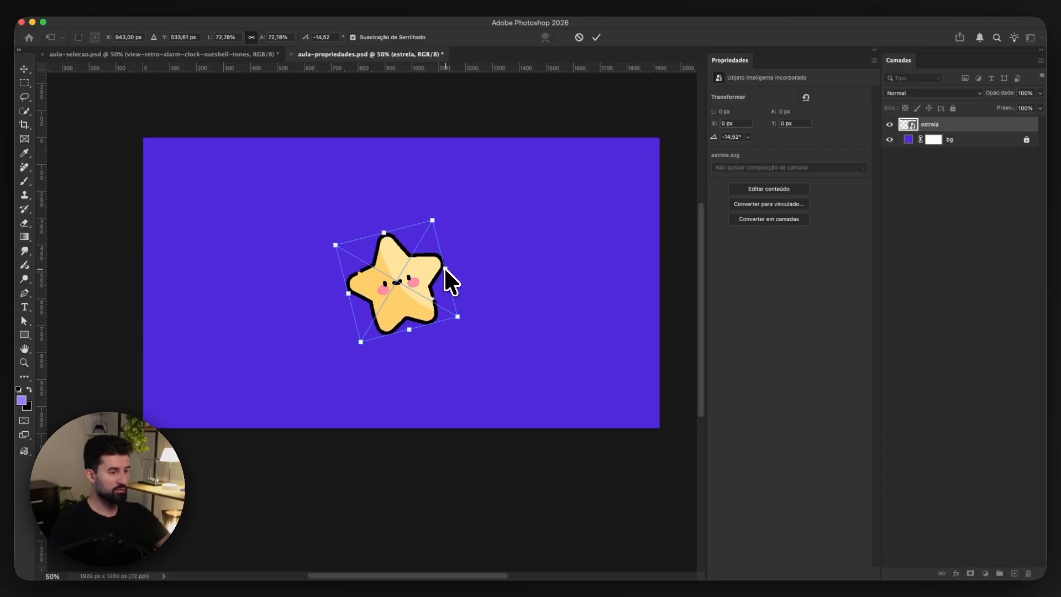
left_click_drag(467, 306, 462, 329)
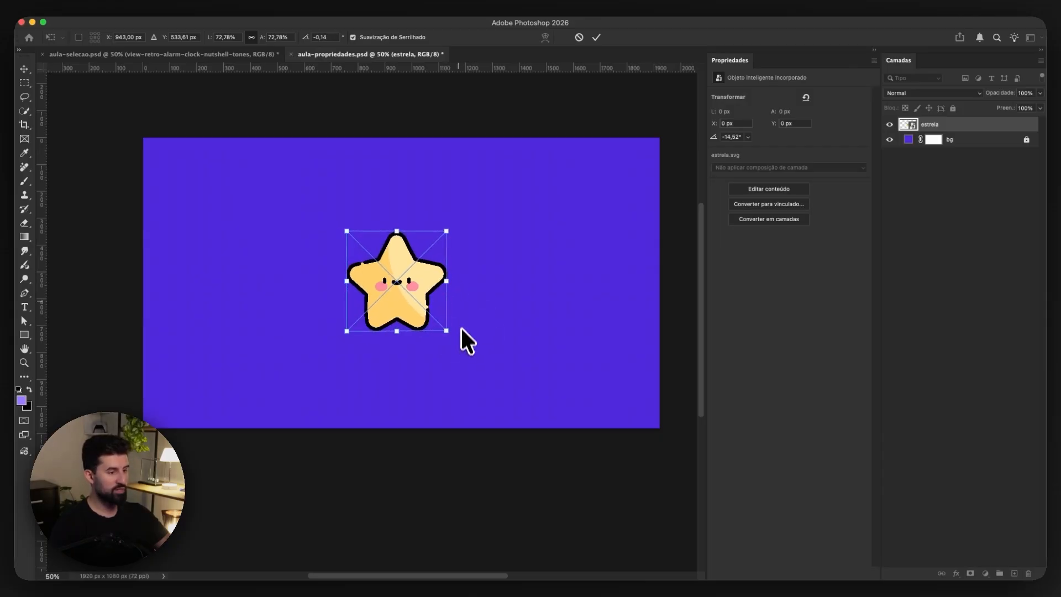
left_click_drag(449, 282, 476, 283)
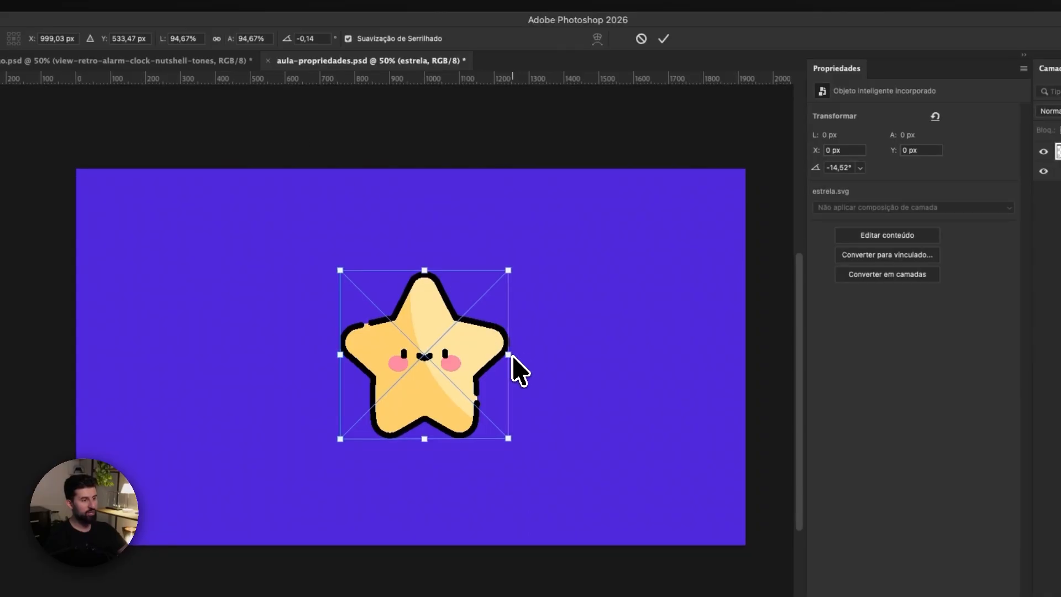
Try stretching only the star's width to about 218%, undo the stretch, and relink its width and height proportions.
left_click_drag(512, 357, 733, 360)
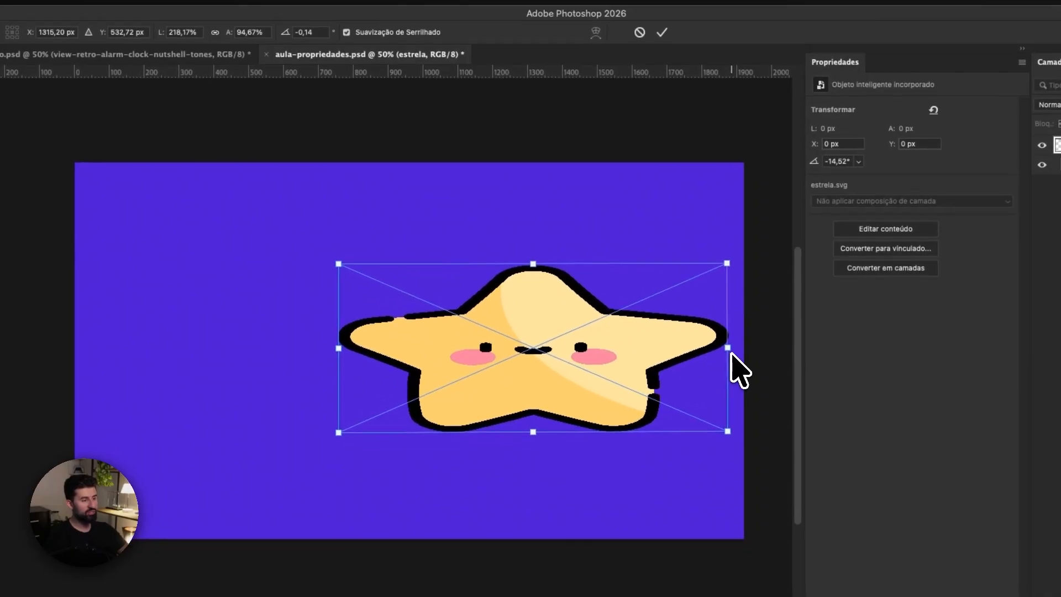
key("super+z")
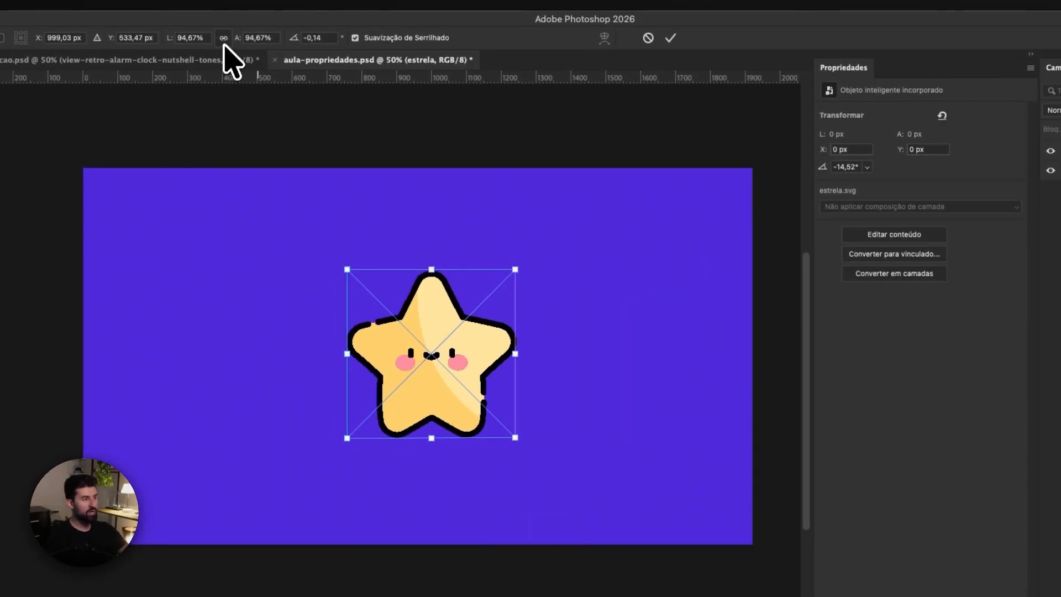
left_click(224, 38)
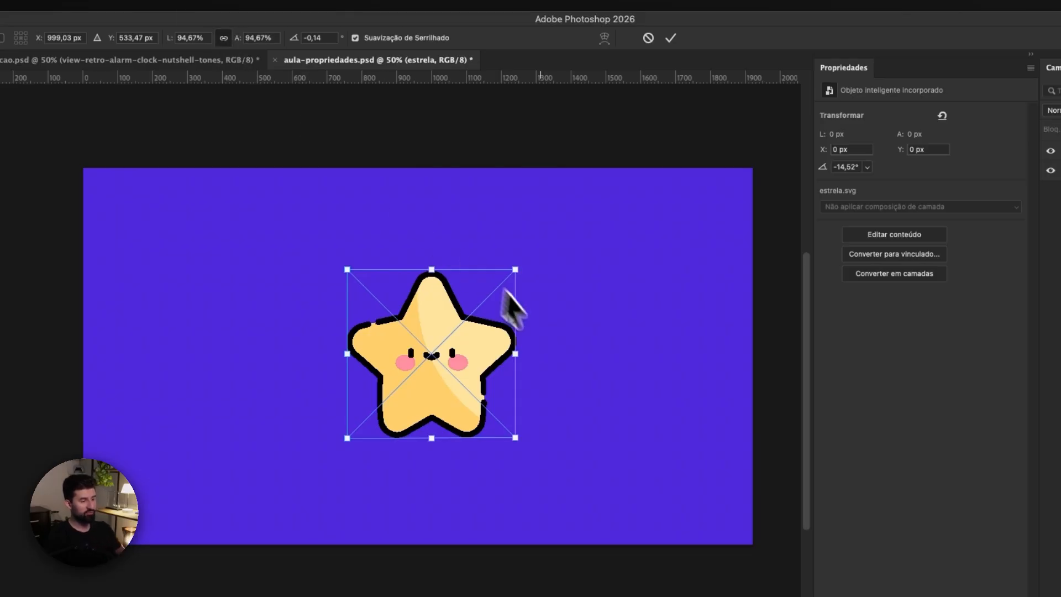
Test proportional and width-only resizing on the star, undo the stretch, and apply a proportional scale of about 68.9%.
mouse_move(515, 354)
left_mouse_down()
mouse_move(681, 357)
mouse_move(509, 353)
left_mouse_up()
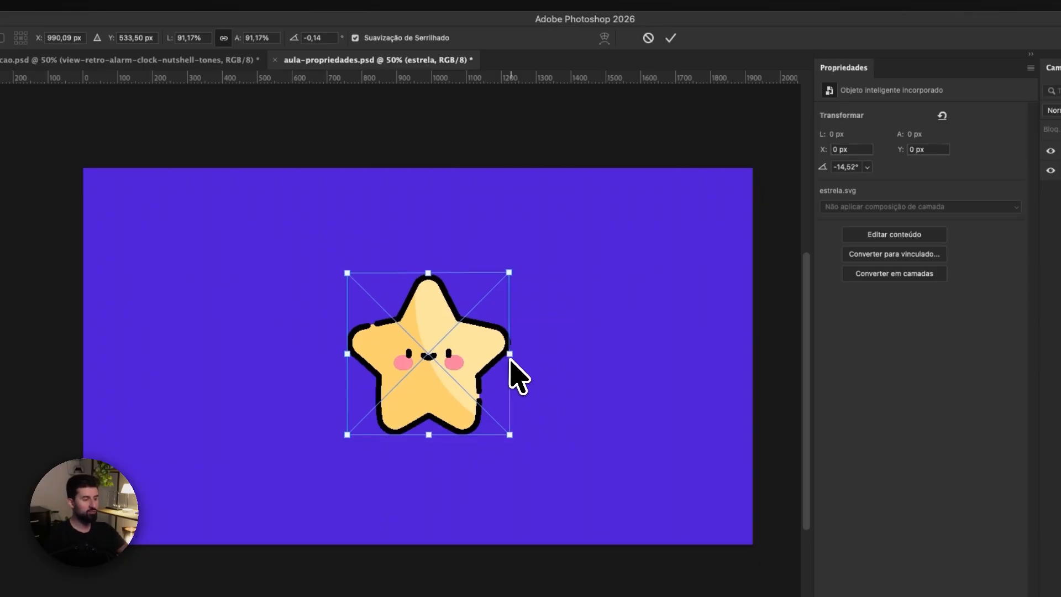
mouse_move(509, 354)
left_mouse_down()
mouse_move(708, 355)
mouse_move(401, 354)
mouse_move(519, 359)
left_mouse_up()
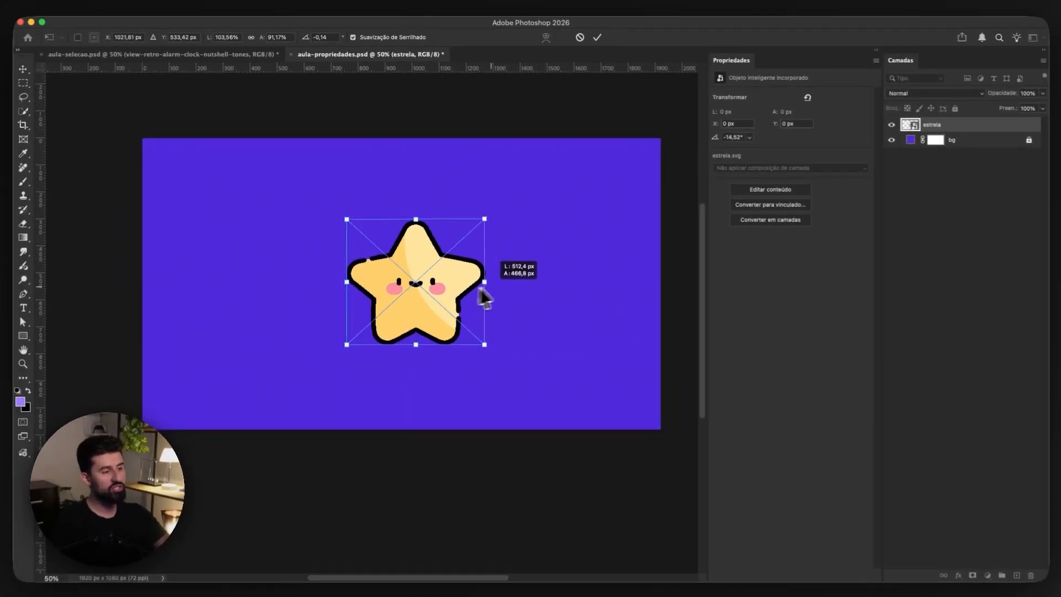
left_click_drag(485, 297, 439, 288)
key("super+z")
key("super+z")
key("super+t")
key("Return")
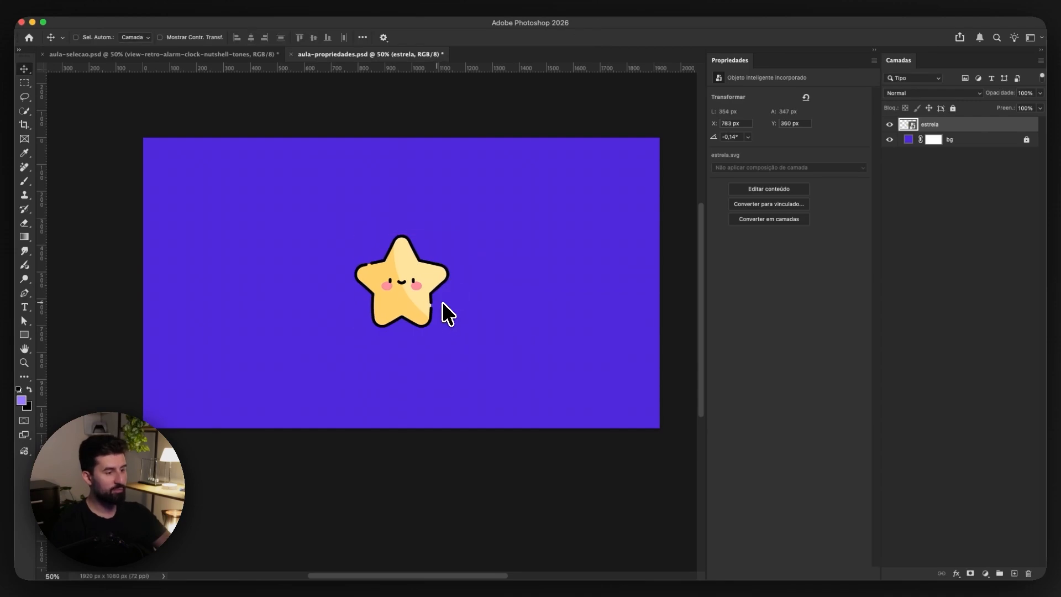
Slightly resize and reposition the star with Free Transform, and apply the changes.
scroll(442, 302, "left", 3)
key("super+t")
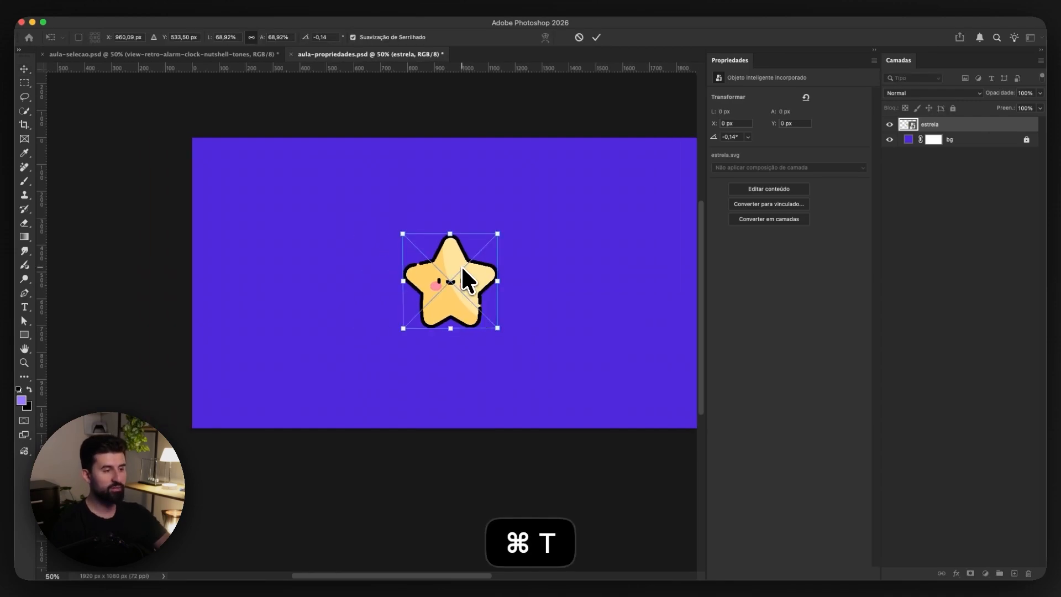
key("Return")
key("super+t")
mouse_move(451, 234)
left_mouse_down()
mouse_move(451, 260)
mouse_move(451, 236)
left_mouse_up()
left_click_drag(466, 280, 468, 288)
key("Return")
Rotate the star slightly to about -0.73° with Free Transform, and undo the last change made to it.
key("super+t")
left_click_drag(522, 346, 500, 339)
left_click_drag(504, 289, 576, 301)
key("super+z")
scroll(514, 314, "right", 1)
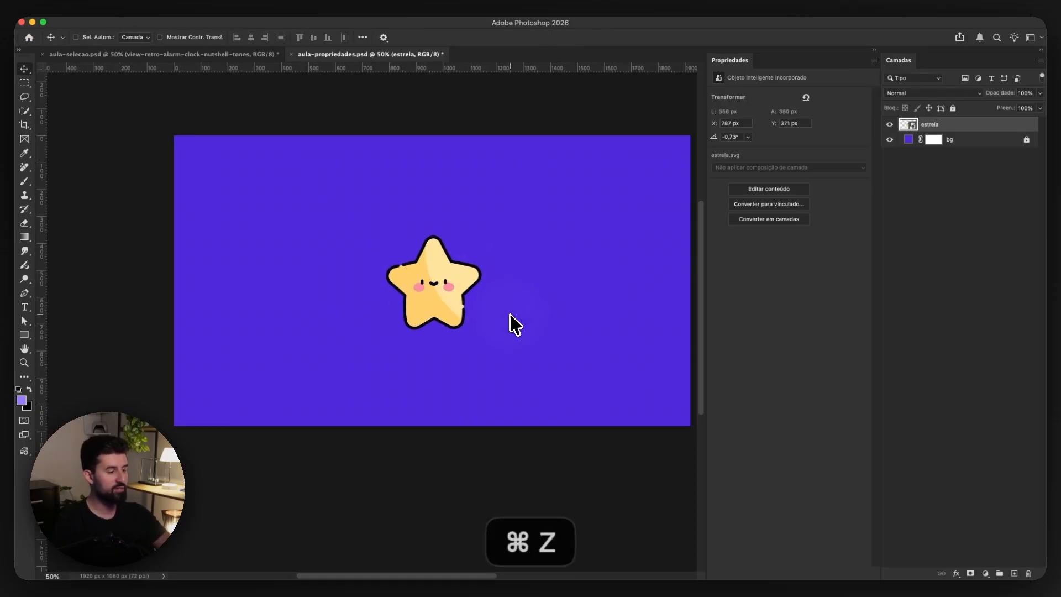
left_click_drag(498, 291, 486, 302)
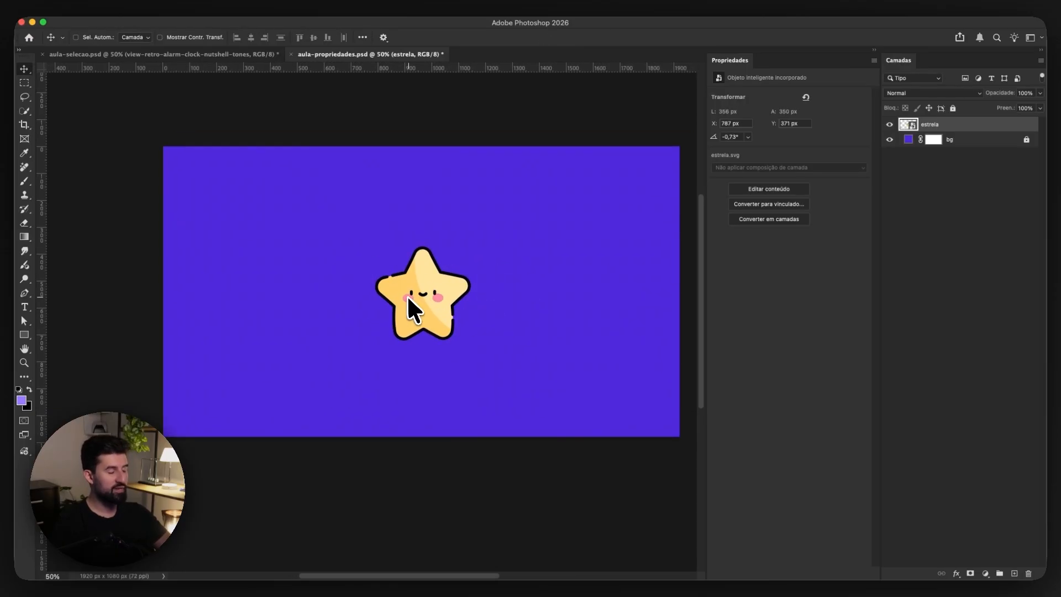
scroll(412, 294, "left", 1)
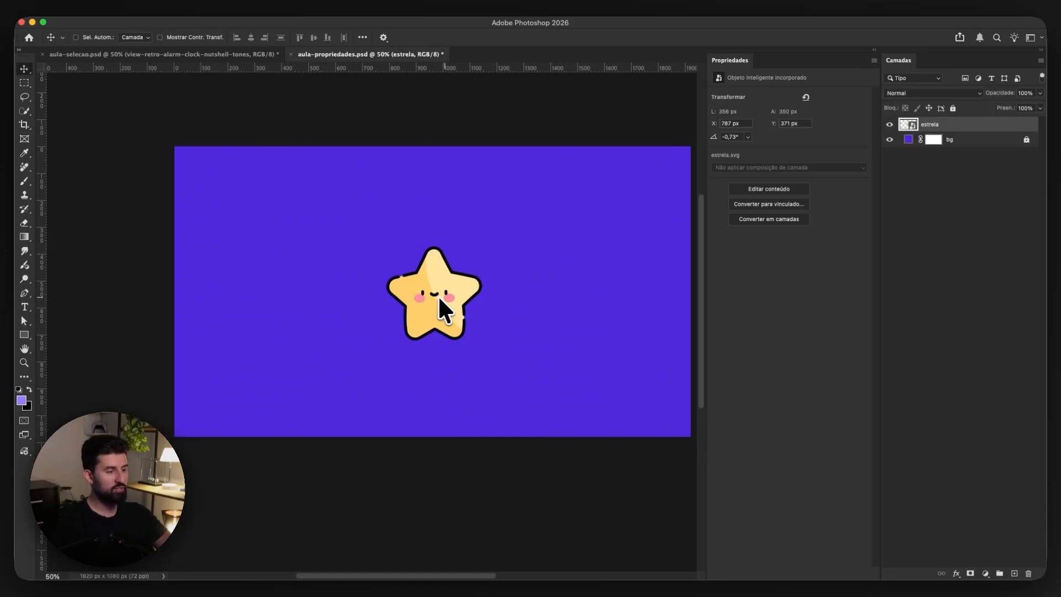
left_click_drag(470, 323, 459, 318)
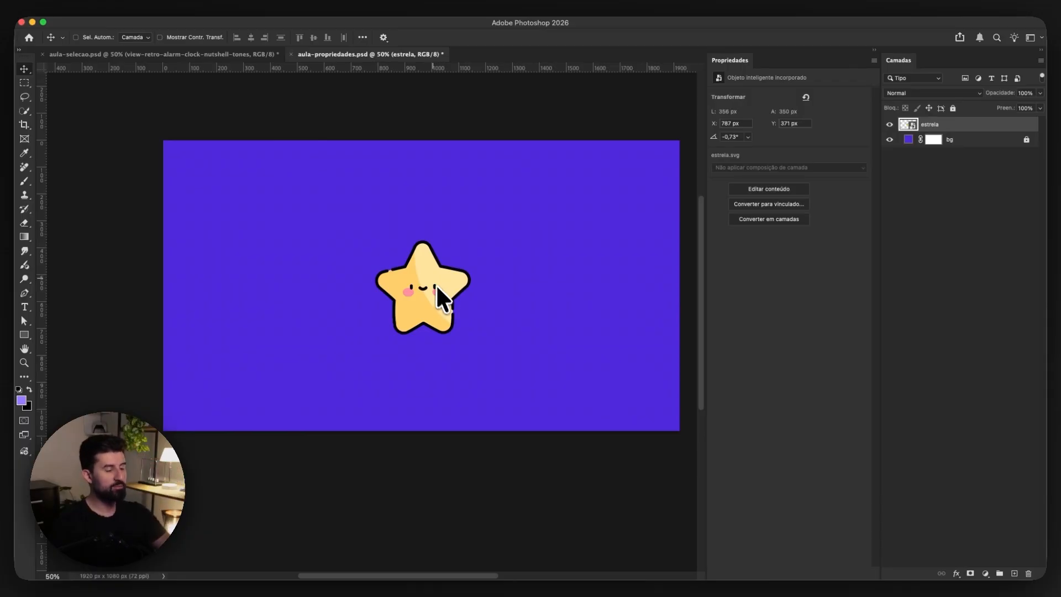
Try moving the star horizontally to the right on the canvas, and undo the move.
scroll(426, 295, "down", 1)
left_click_drag(426, 288, 526, 289)
key("super+z")
key("super+z")
key("super+z")
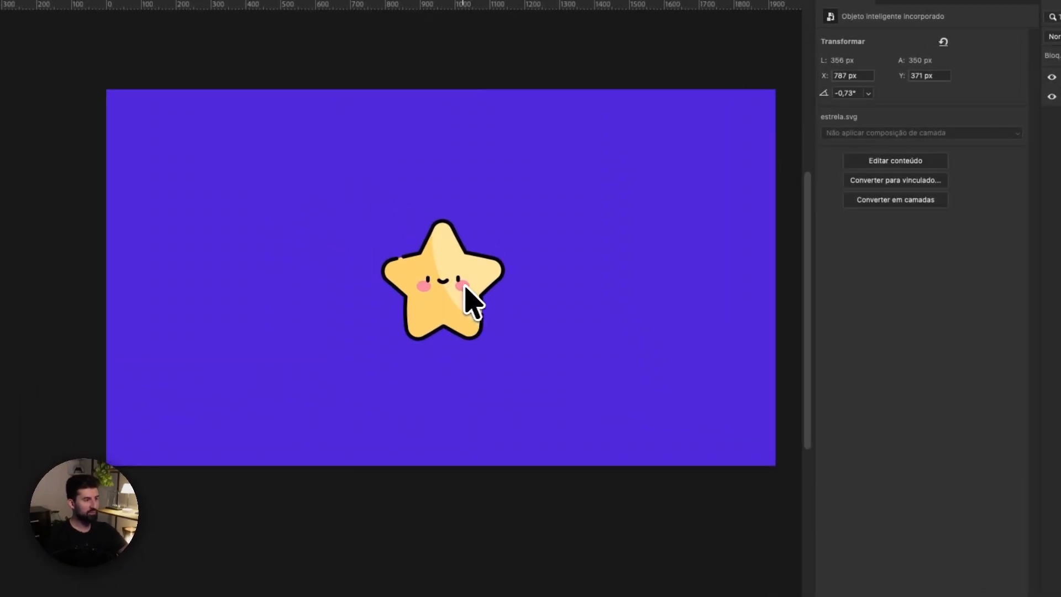
Try shrinking the star from its upper-right corner with Free Transform, undo the scaling, and cancel the transformation.
scroll(478, 289, "right", 2)
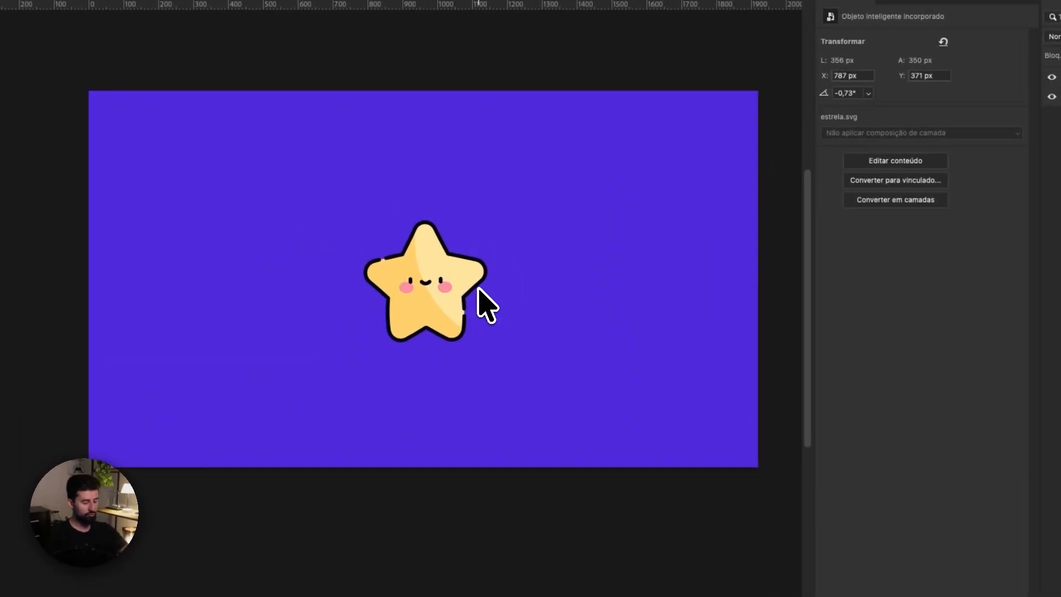
key("super+t")
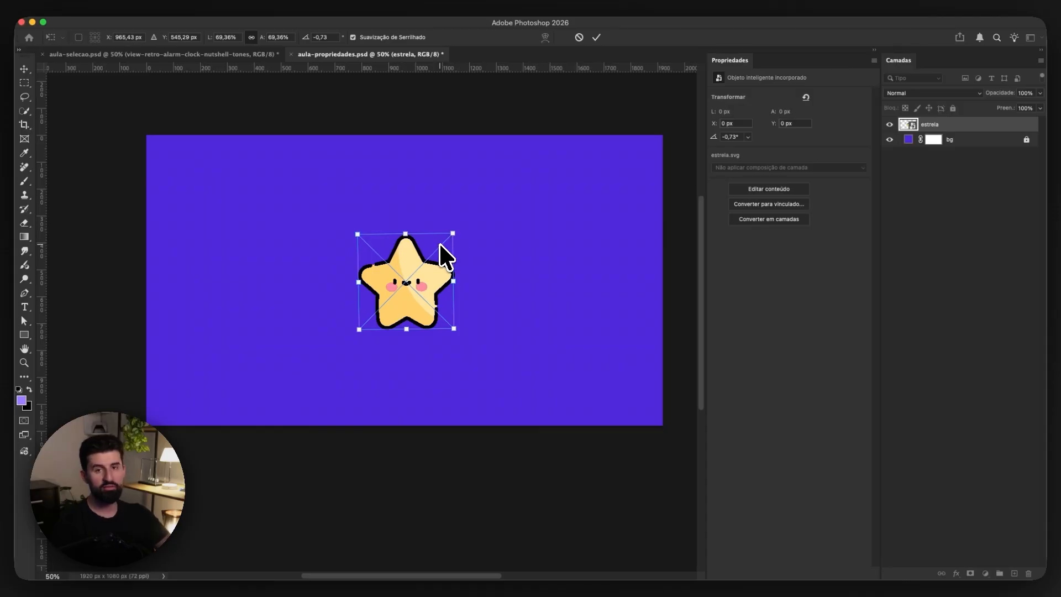
left_click_drag(453, 233, 425, 250)
key("super+z")
key("super+z")
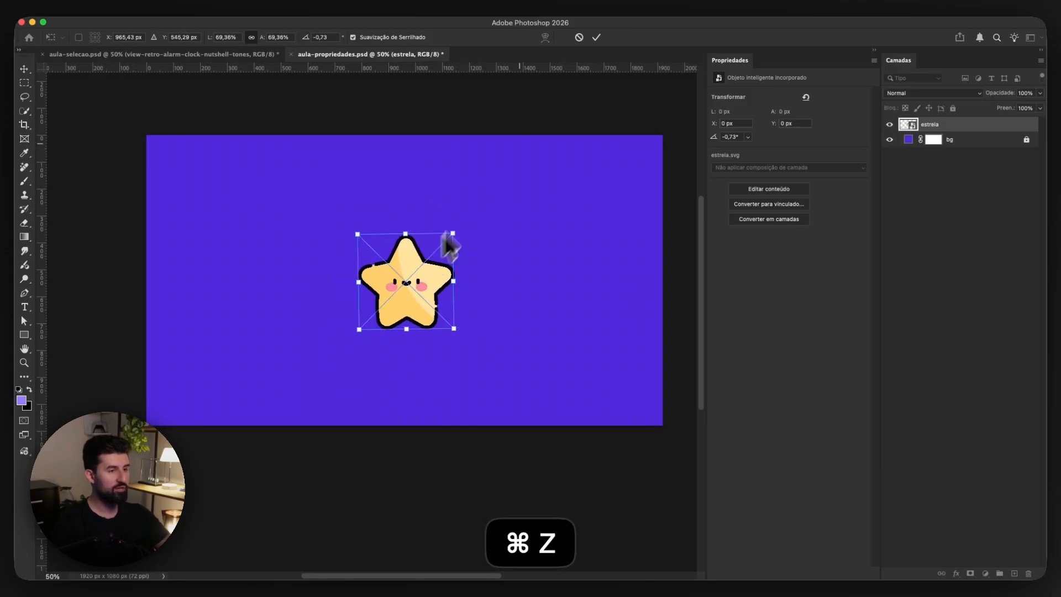
left_click(579, 37)
Start Free Transform on the star again and commit it without changing the star.
key("super+t")
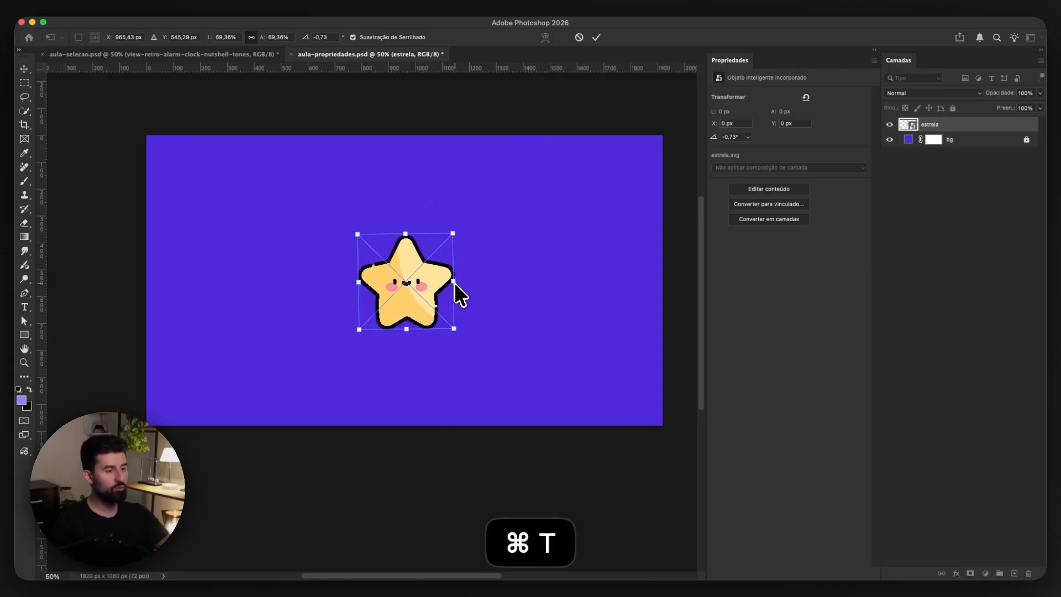
key("Return")
scroll(439, 307, "left", 1)
scroll(442, 316, "right", 1)
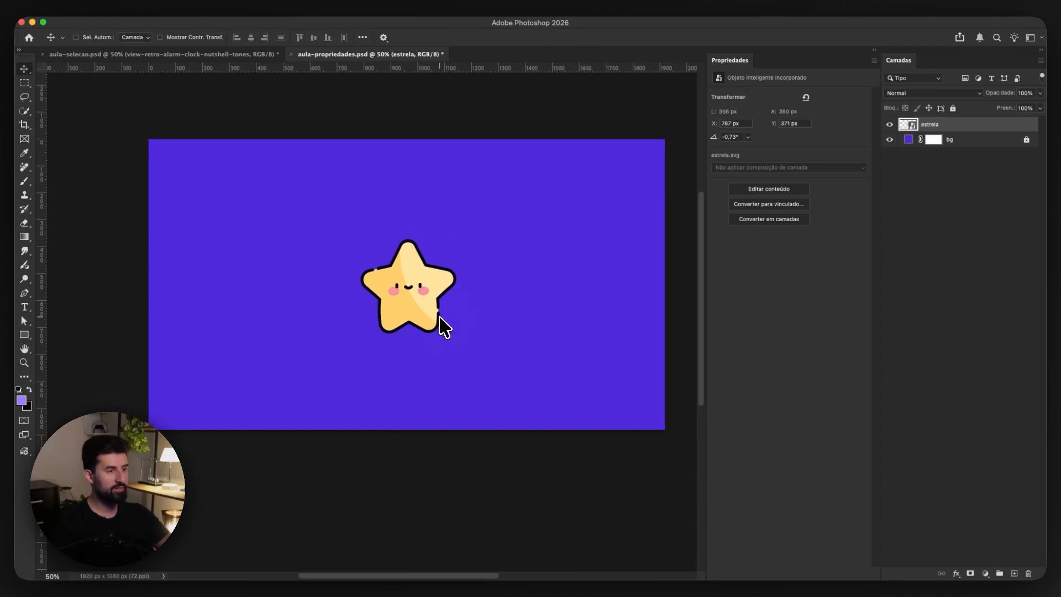